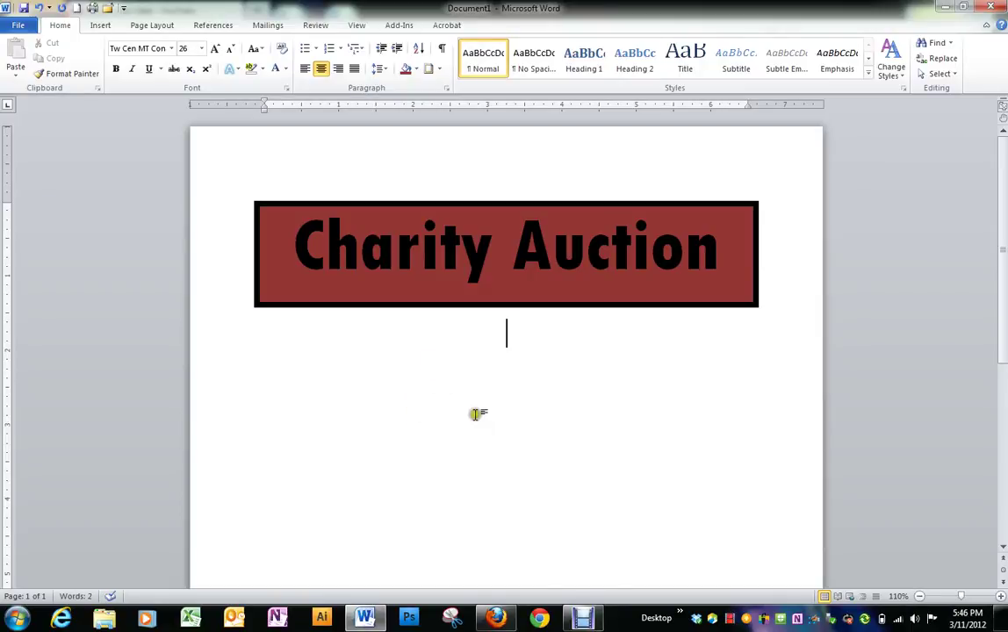
Step: Open the SmartArt graphic chooser from the Insert tab's Illustrations group
{"action": "left_click", "coordinate": [101, 26]}
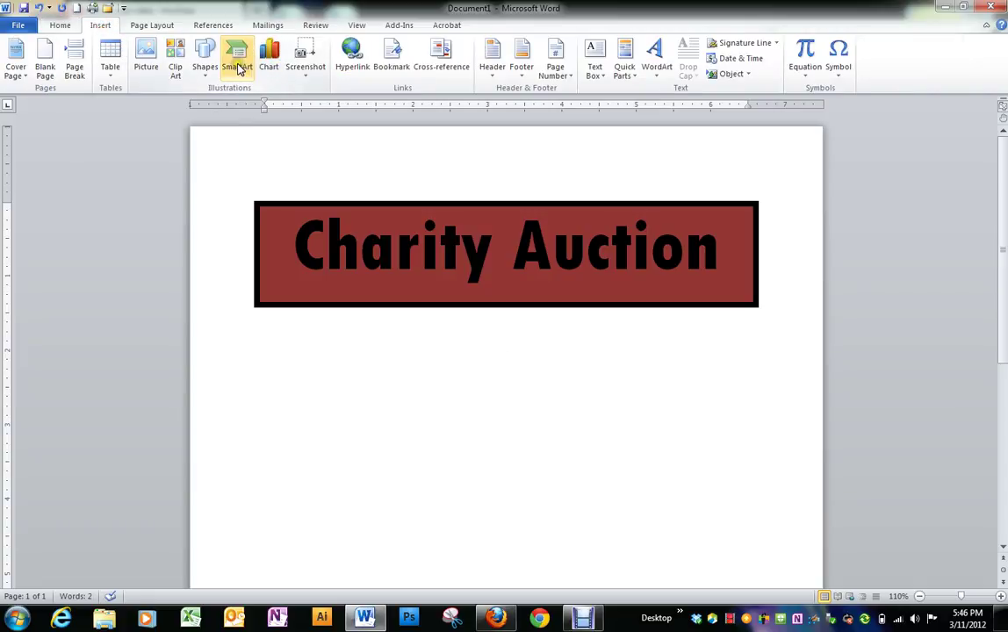
{"action": "left_click", "coordinate": [236, 58]}
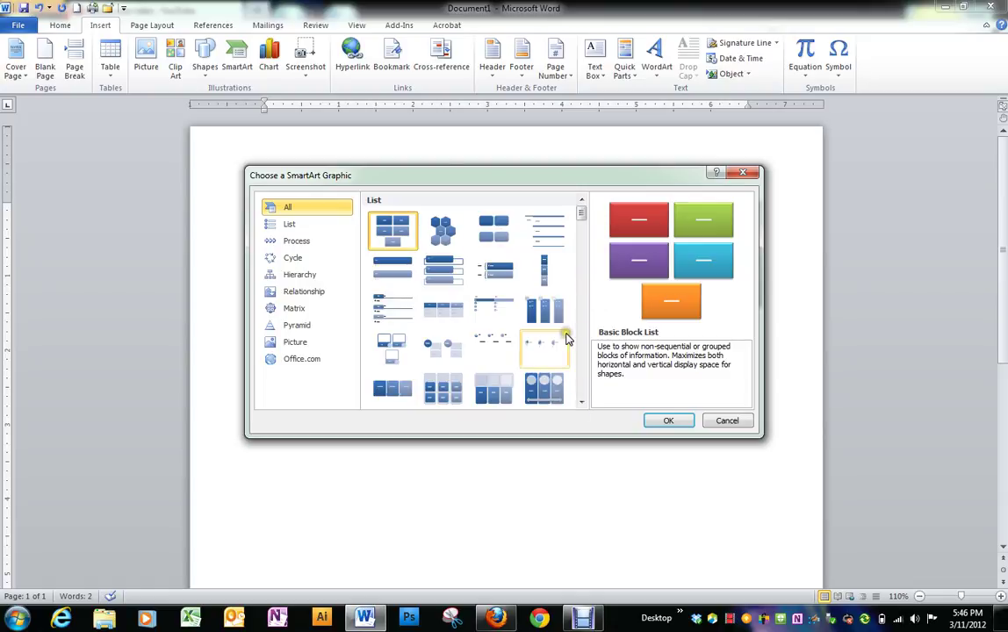
Step: Preview picture list layouts, then insert the Upward Arrow layout from the Process category
{"action": "left_click", "coordinate": [580, 403]}
{"action": "left_click", "coordinate": [580, 403]}
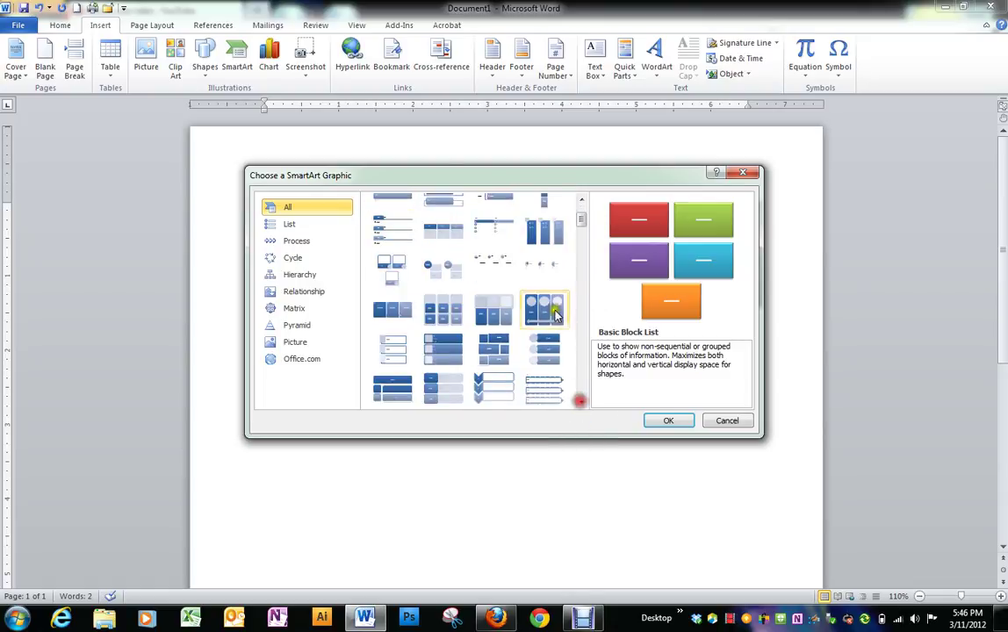
{"action": "left_click", "coordinate": [545, 234]}
{"action": "left_click", "coordinate": [539, 312]}
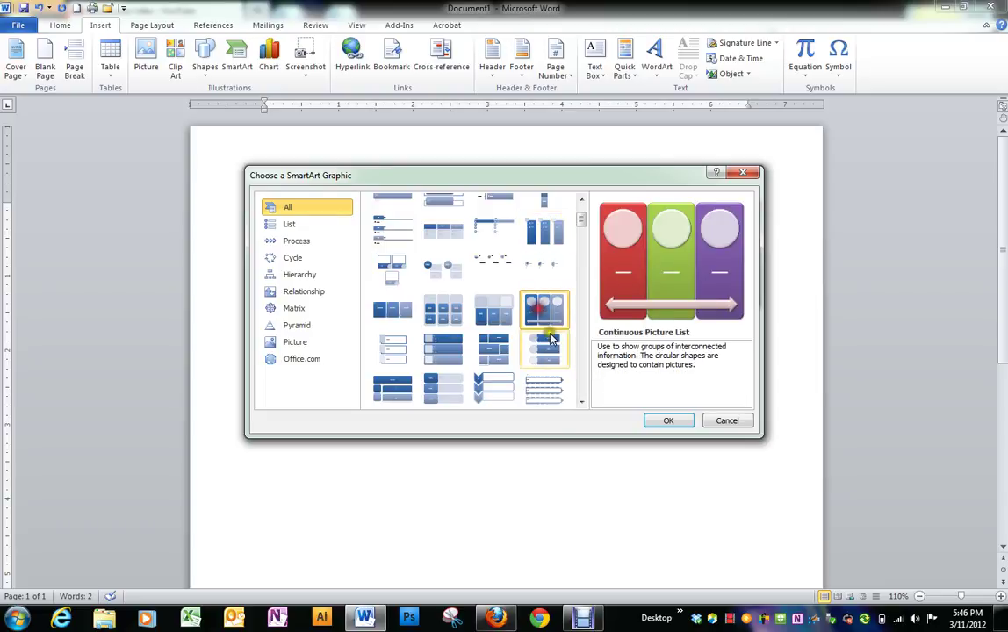
{"action": "left_click", "coordinate": [579, 403]}
{"action": "left_click", "coordinate": [580, 403]}
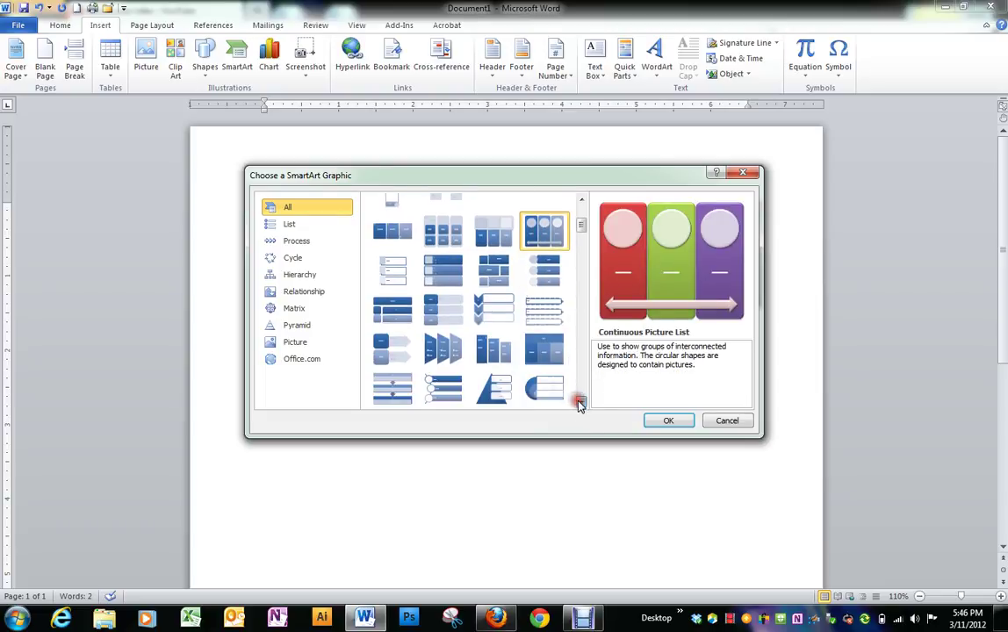
{"action": "left_click", "coordinate": [580, 403]}
{"action": "left_click", "coordinate": [579, 404]}
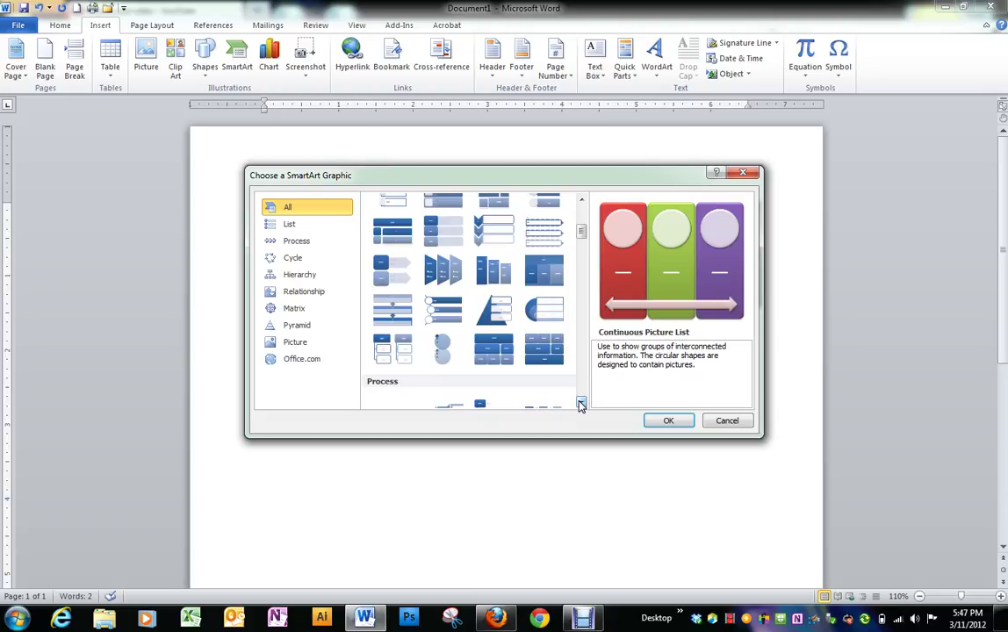
{"action": "left_click", "coordinate": [332, 245]}
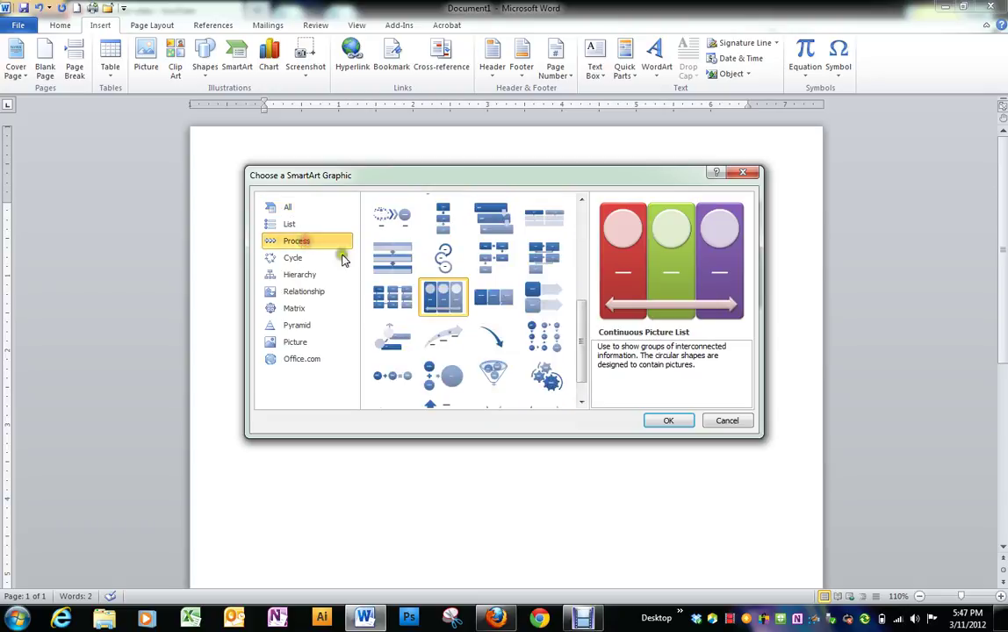
{"action": "left_click", "coordinate": [444, 336]}
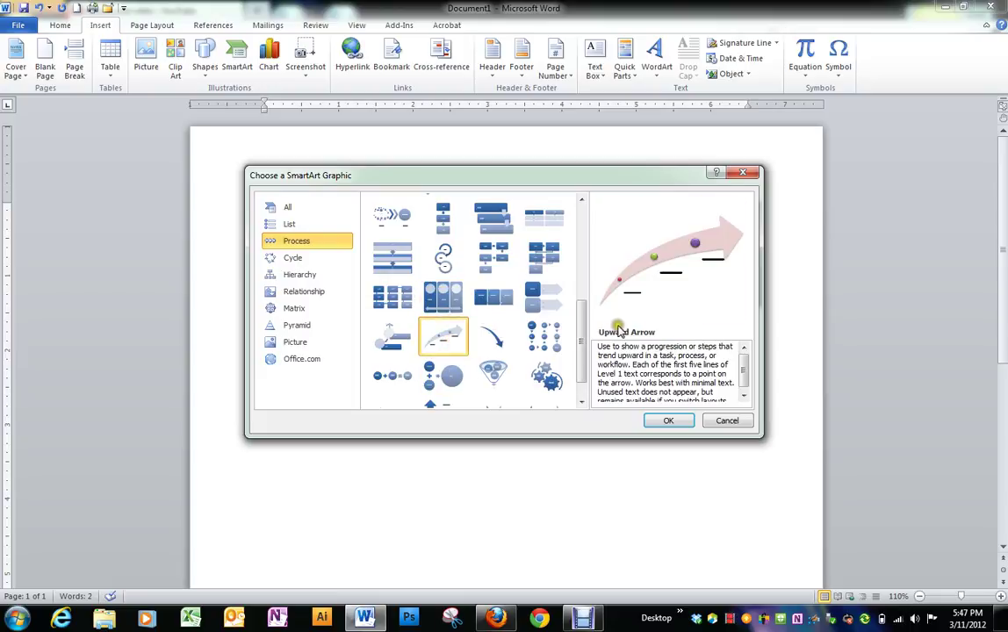
{"action": "left_click", "coordinate": [670, 422]}
{"action": "scroll", "coordinate": [668, 452], "scroll_direction": "down", "scroll_amount": 3}
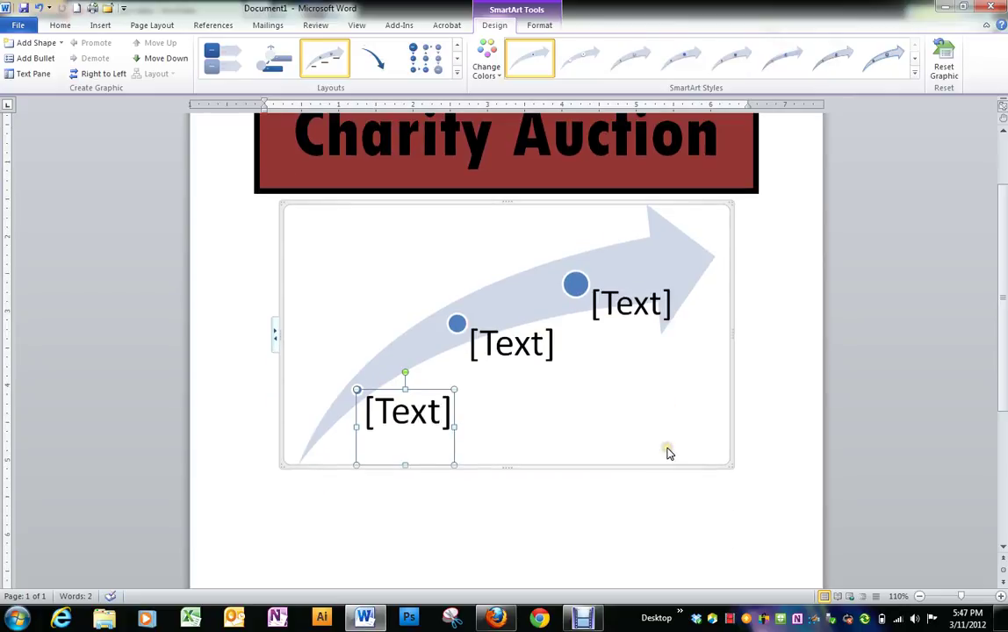
Step: Select the arrow diagram and recolour it with the pink Accent 2 colour scheme
{"action": "left_click", "coordinate": [657, 416]}
{"action": "left_click", "coordinate": [540, 295]}
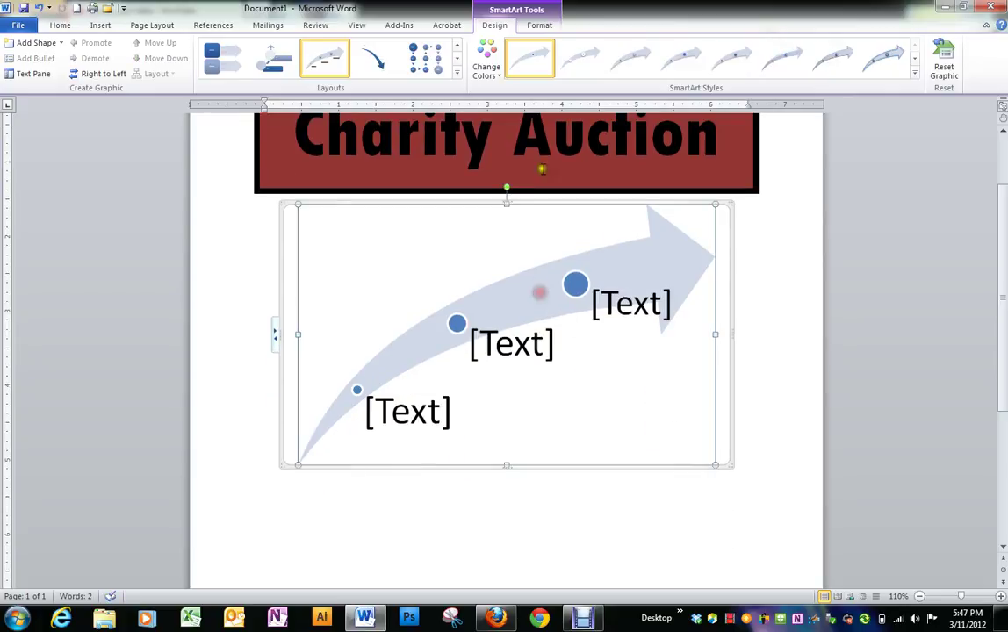
{"action": "left_click", "coordinate": [500, 79]}
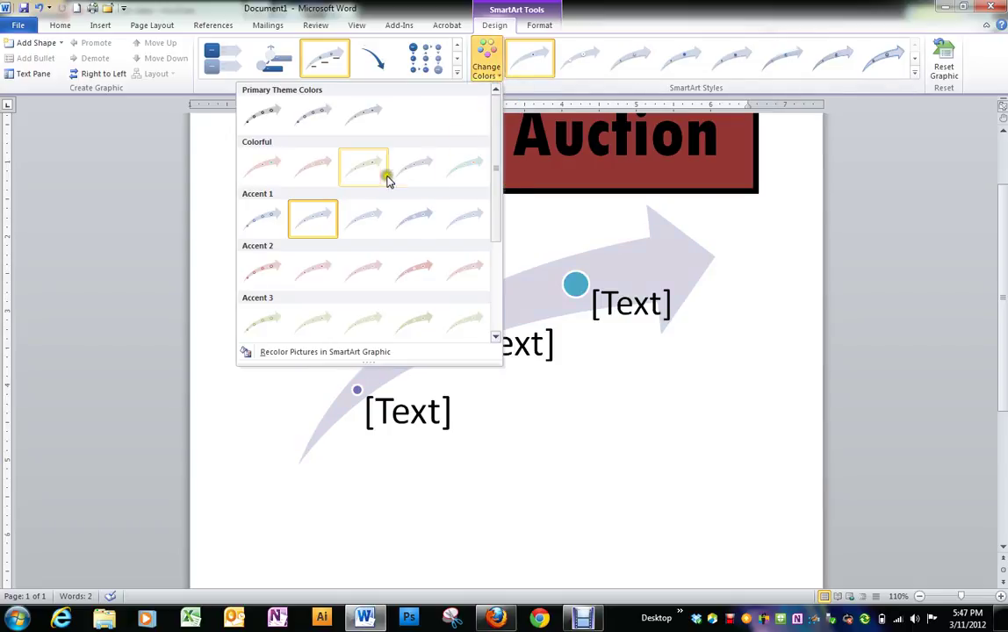
{"action": "left_click", "coordinate": [325, 174]}
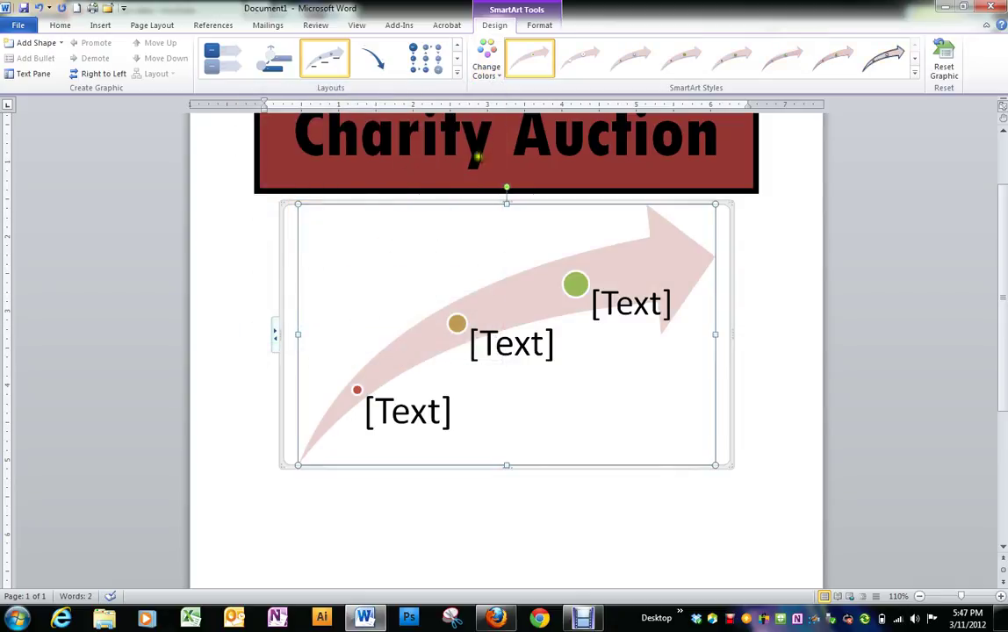
{"action": "left_click", "coordinate": [491, 68]}
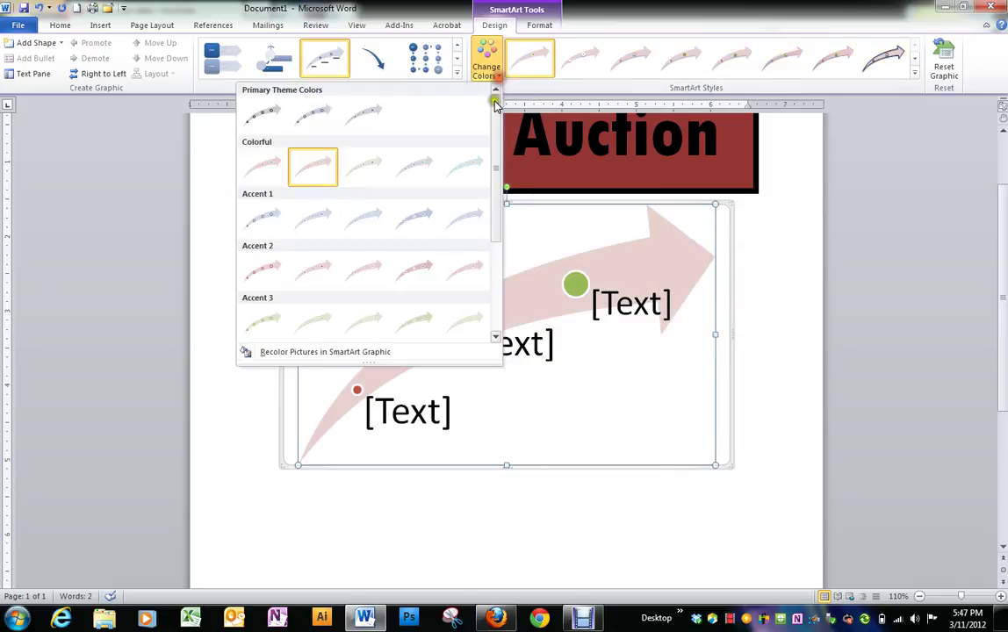
{"action": "left_click", "coordinate": [268, 270]}
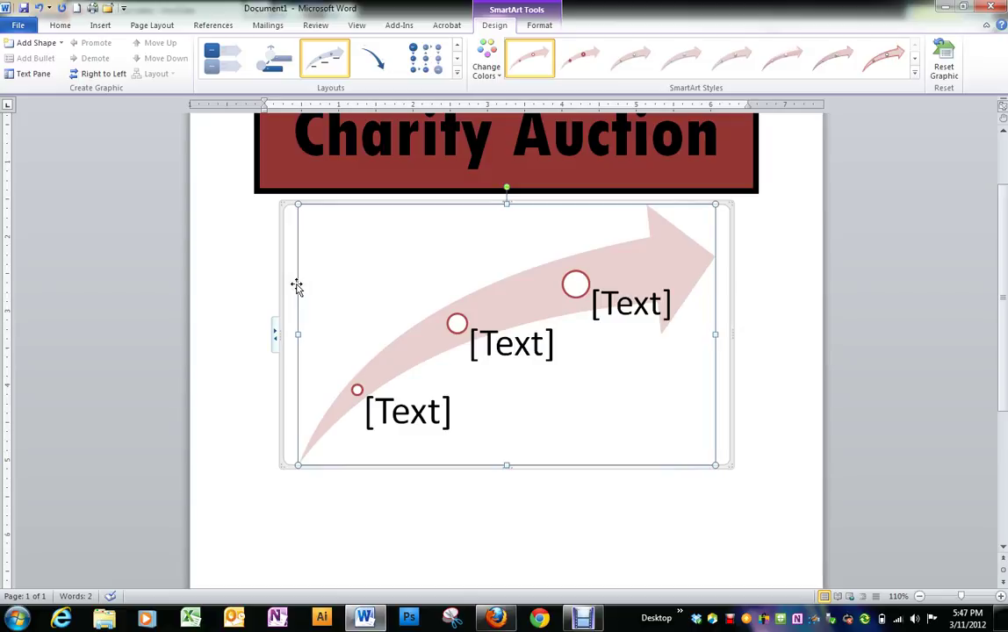
Step: Apply the second SmartArt style to the arrow diagram, keeping it after browsing the gallery
{"action": "left_click", "coordinate": [581, 60]}
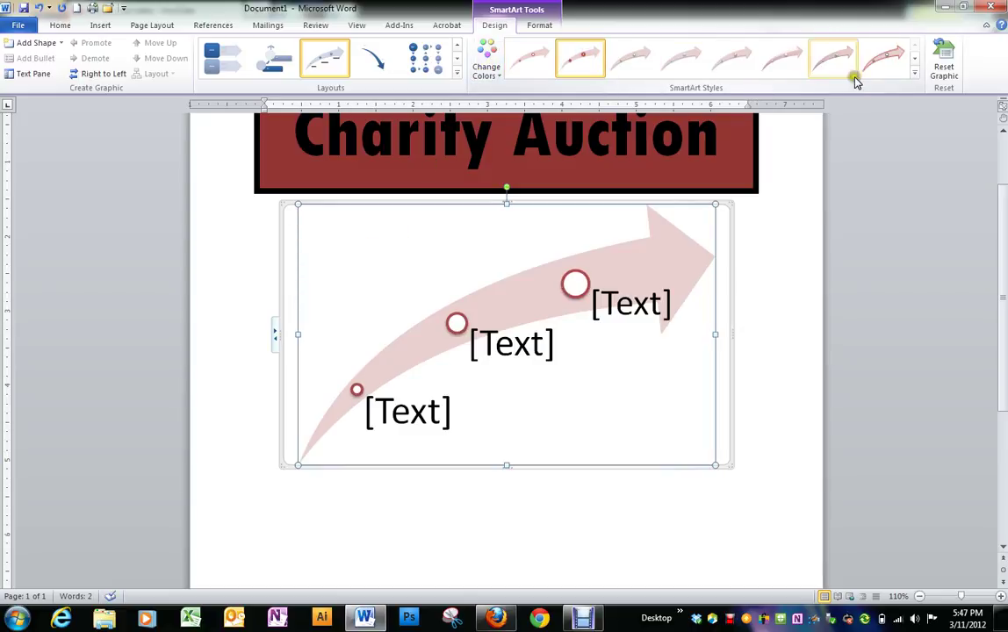
{"action": "left_click", "coordinate": [915, 73]}
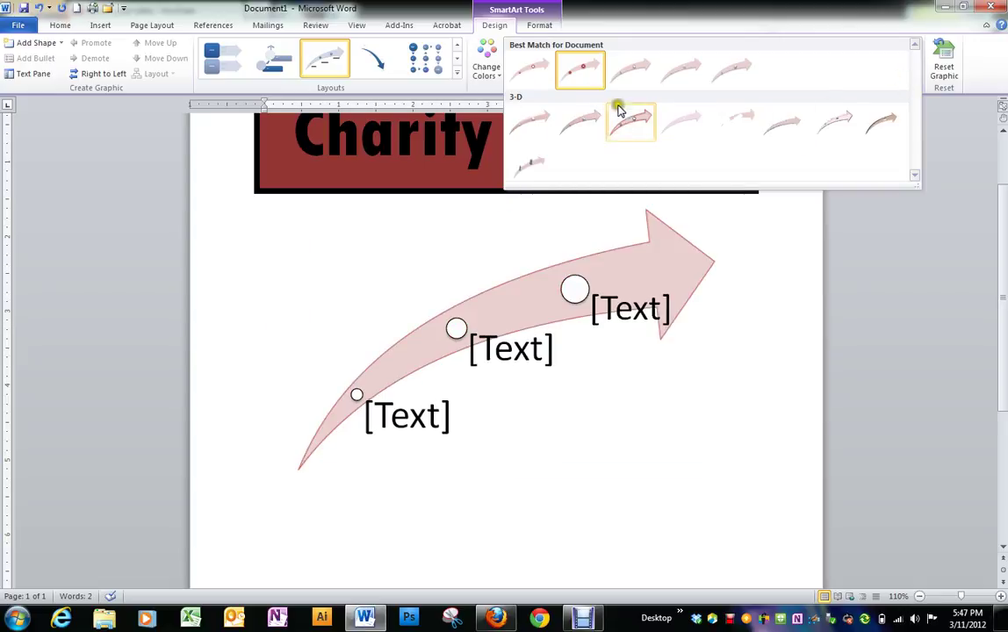
{"action": "left_click", "coordinate": [582, 66]}
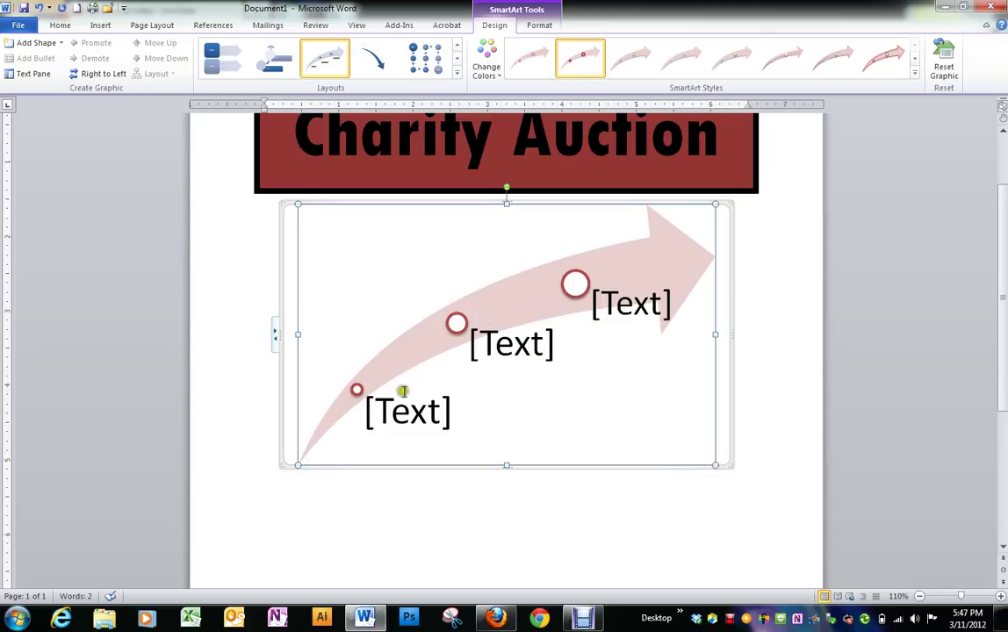
Step: Label the bottom and middle points 'Going Once' and 'Going Twice'
{"action": "left_click", "coordinate": [405, 422]}
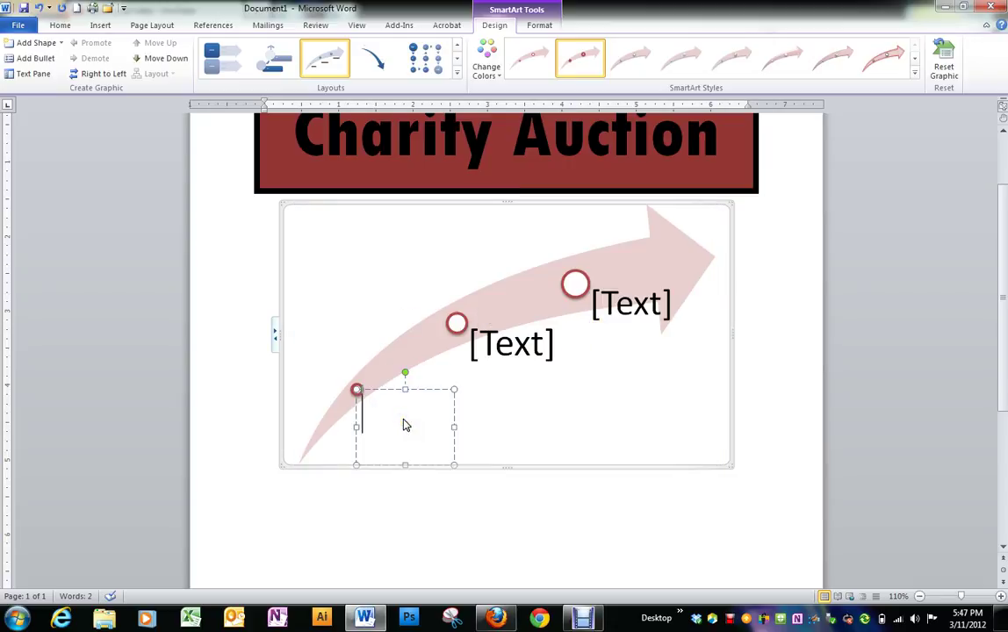
{"action": "type", "text": "Going on"}
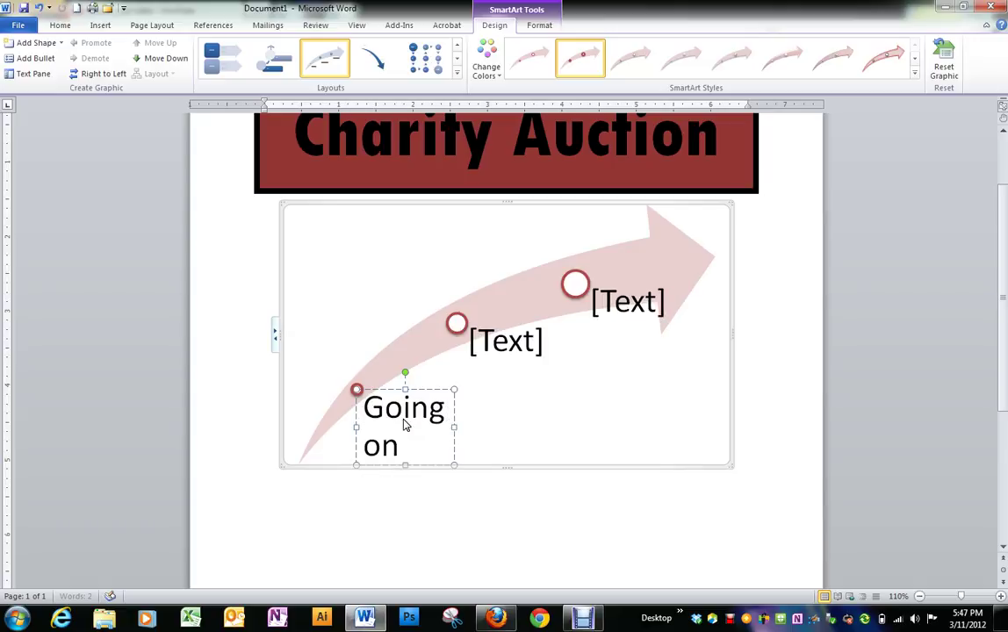
{"action": "type", "text": "ce"}
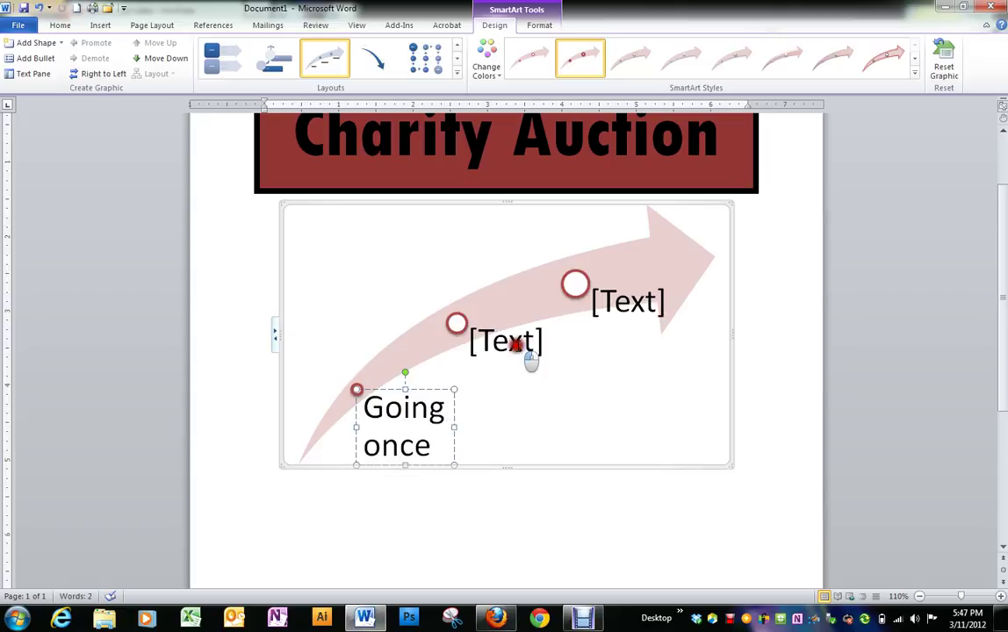
{"action": "left_click", "coordinate": [520, 345]}
{"action": "type", "text": "Going Twice"}
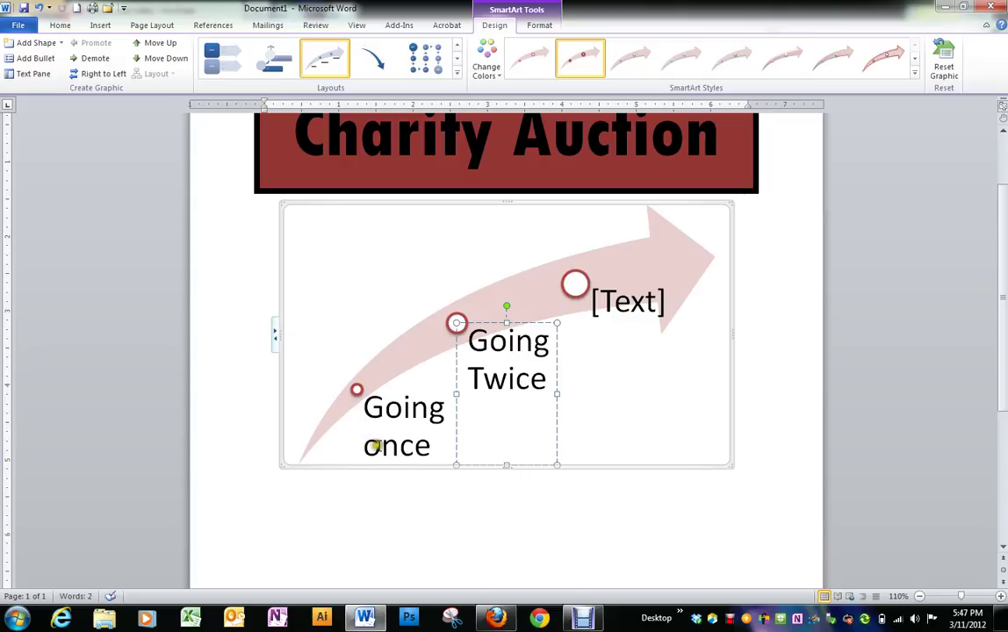
{"action": "left_click", "coordinate": [372, 448]}
{"action": "left_click_drag", "start_coordinate": [373, 447], "coordinate": [364, 446]}
{"action": "type", "text": "O"}
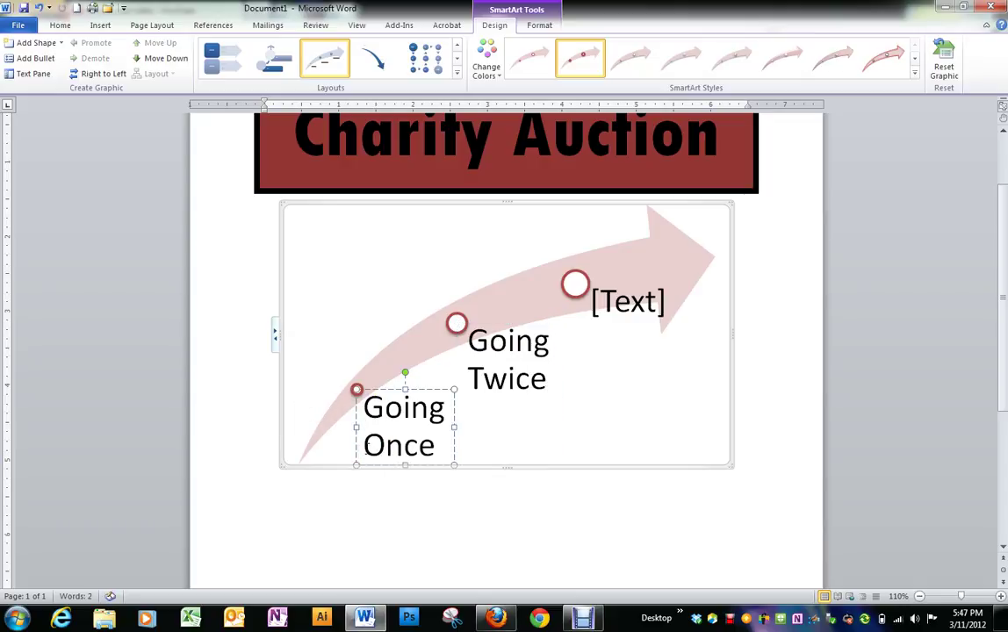
Step: Label the top point of the arrow 'Sold'
{"action": "left_click", "coordinate": [634, 302]}
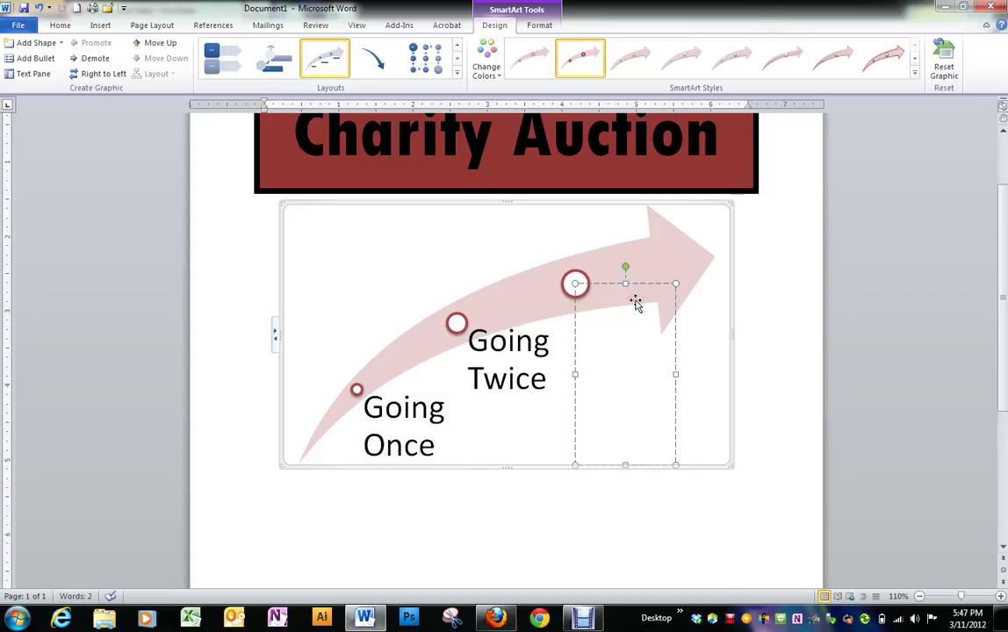
{"action": "type", "text": "Gon"}
{"action": "key", "text": "BackSpace"}
{"action": "key", "text": "BackSpace"}
{"action": "key", "text": "BackSpace"}
{"action": "type", "text": "So"}
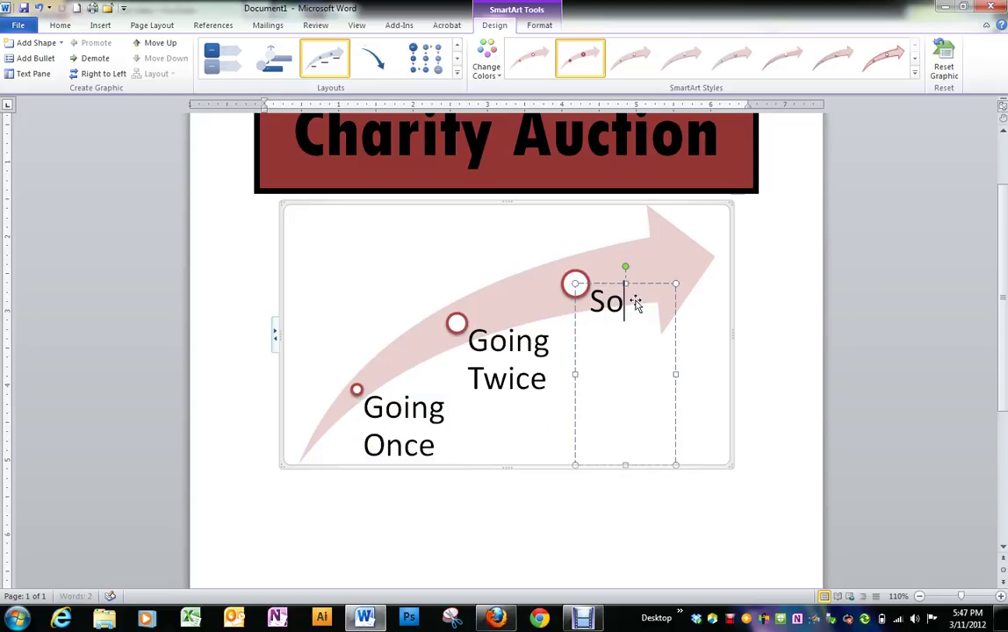
{"action": "type", "text": "ld"}
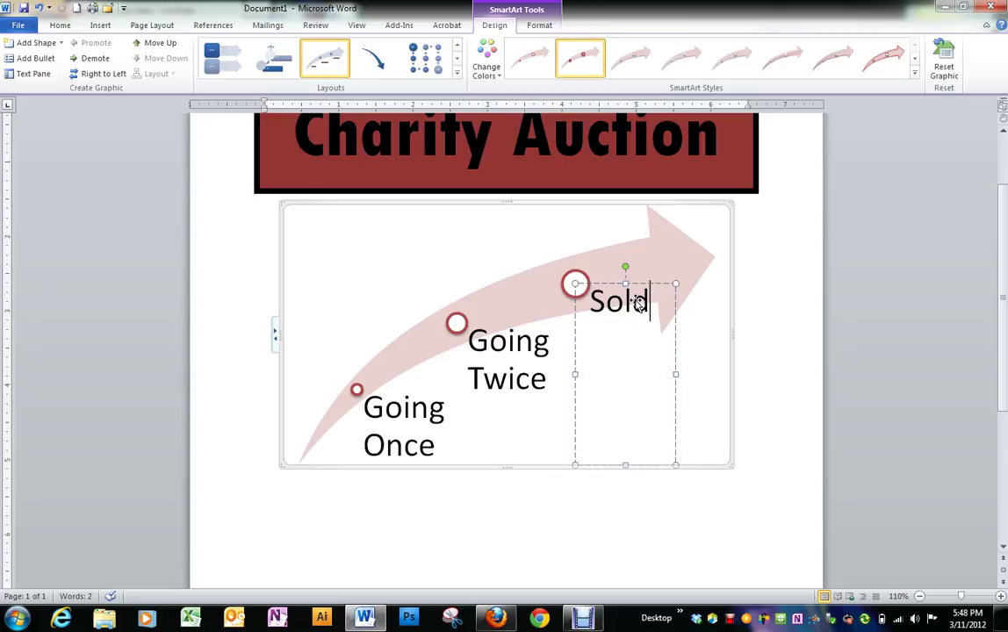
Step: Recolour the diagram with Colored Outline – Accent 4, after trying Accent 5
{"action": "left_click", "coordinate": [497, 77]}
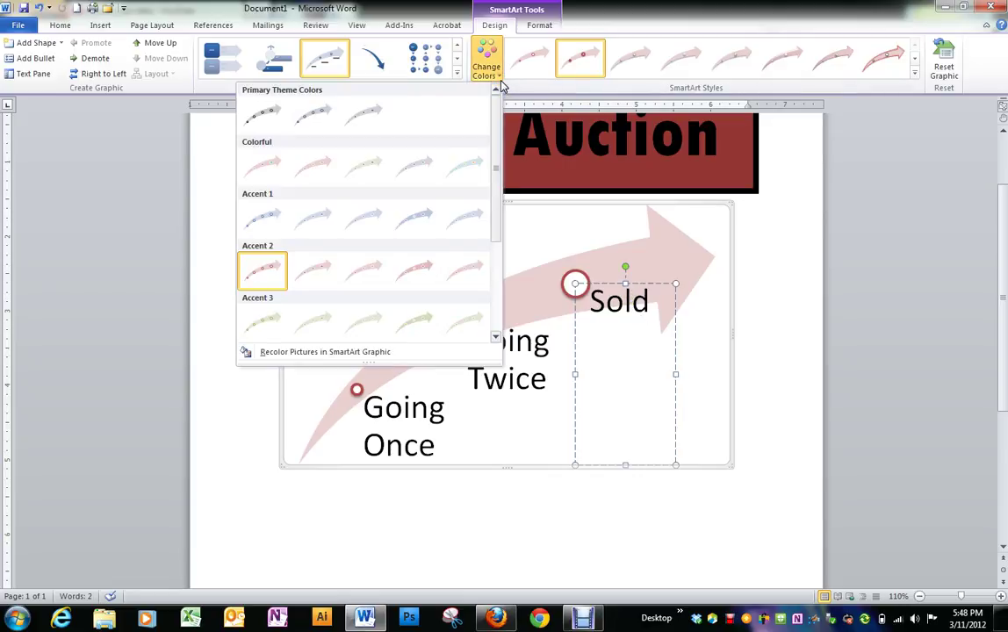
{"action": "left_click_drag", "start_coordinate": [498, 239], "coordinate": [491, 306]}
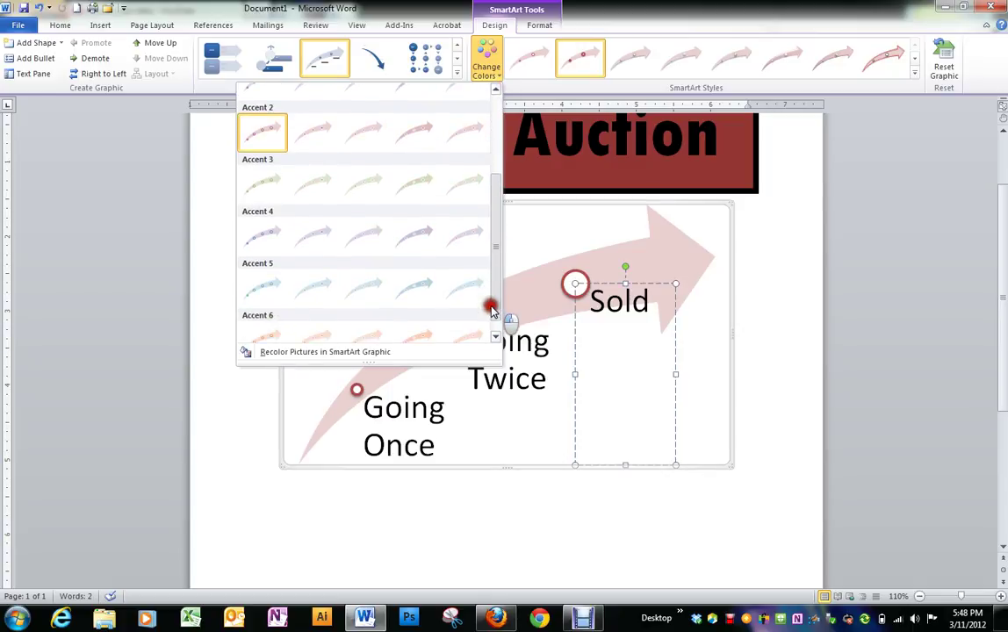
{"action": "left_click", "coordinate": [273, 297]}
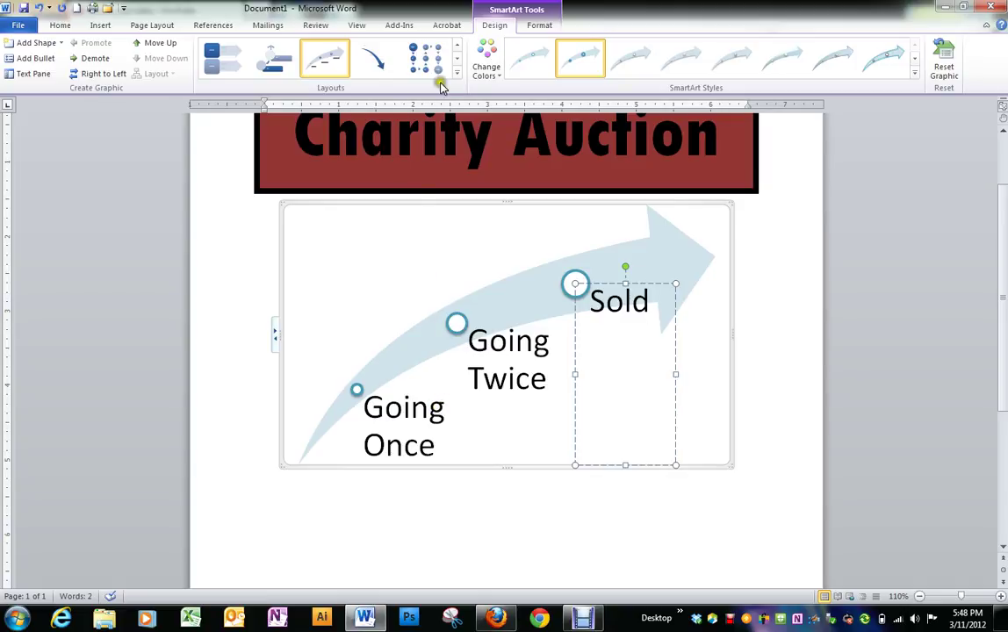
{"action": "left_click", "coordinate": [497, 77]}
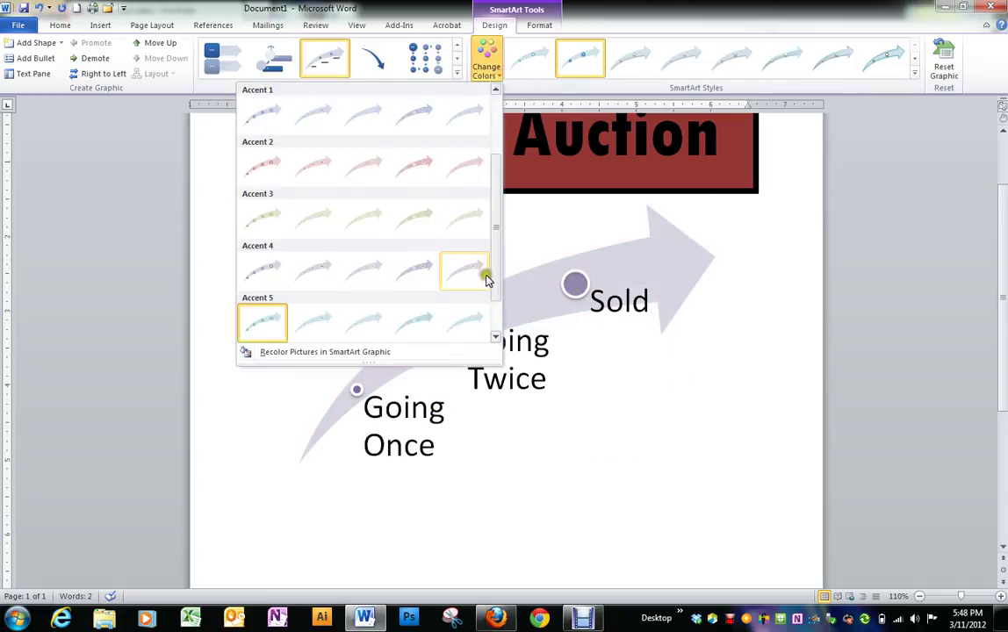
{"action": "left_click", "coordinate": [274, 279]}
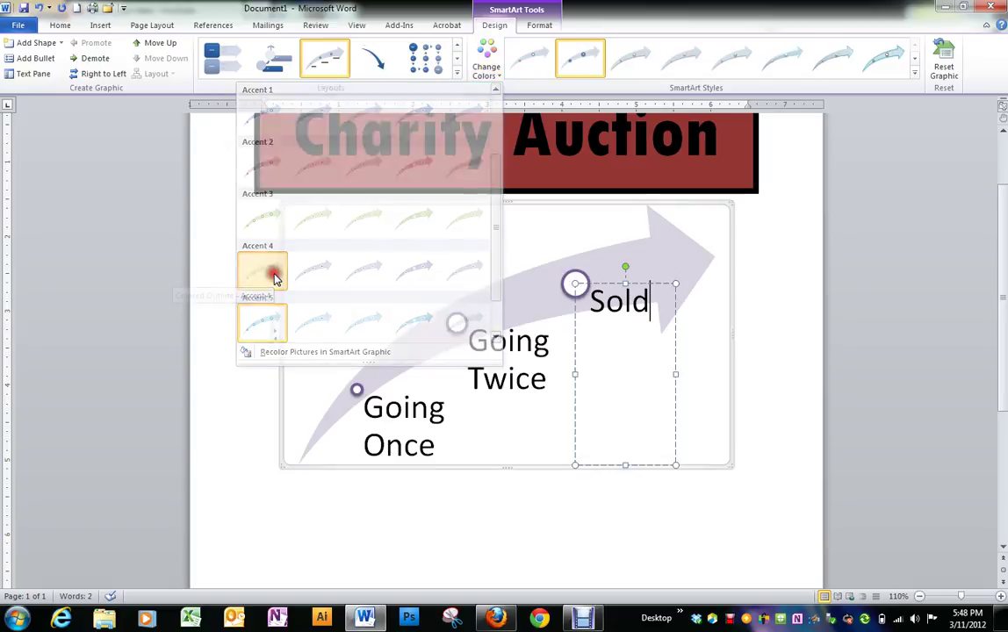
{"action": "left_click", "coordinate": [749, 478]}
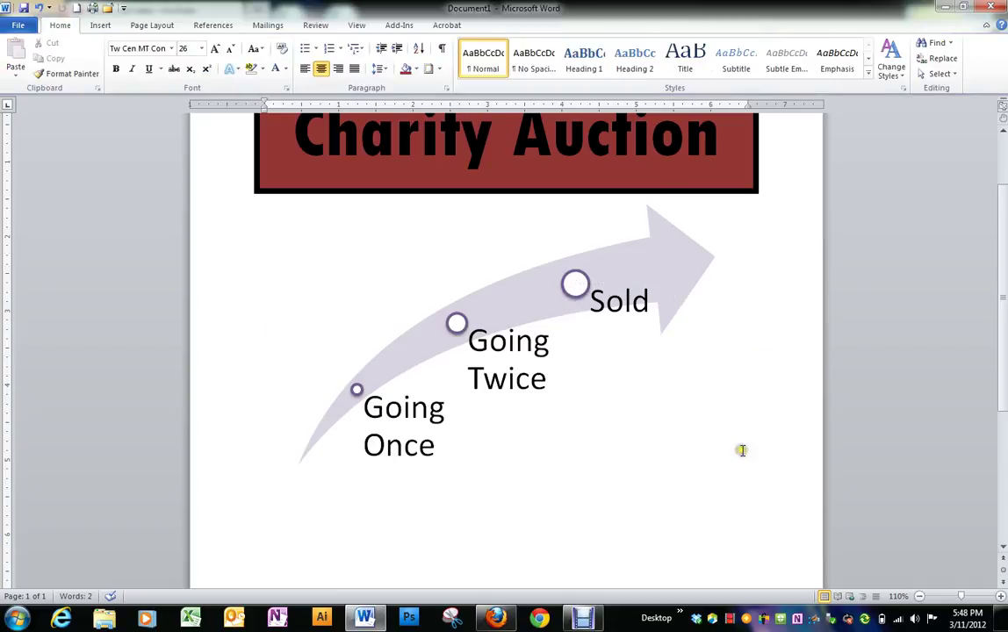
{"action": "left_click", "coordinate": [634, 303]}
Step: Format the word Sold in the arrow as bold, dark red, 44 pt text
{"action": "left_click", "coordinate": [594, 303]}
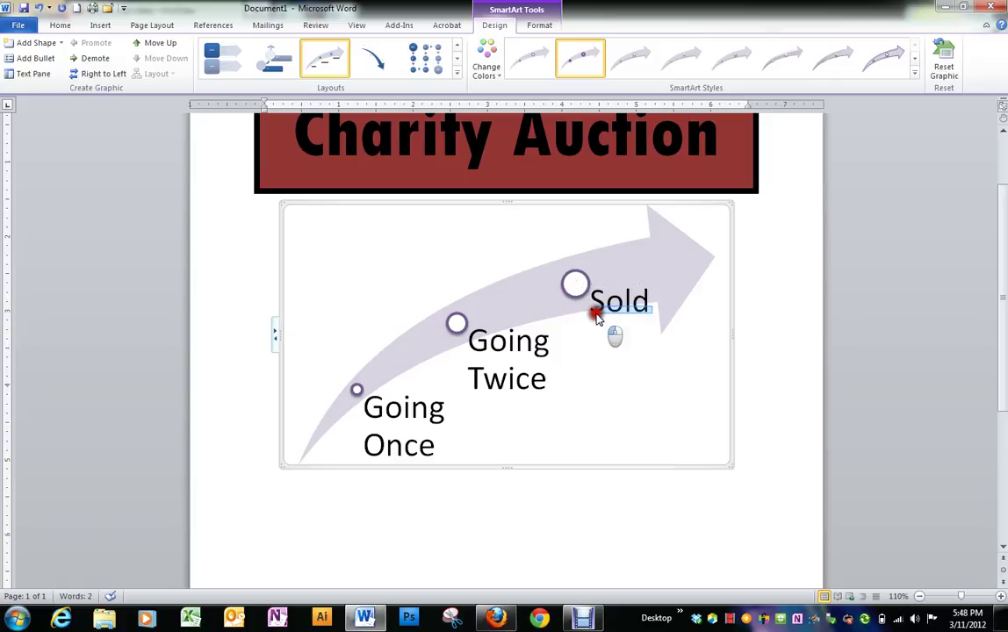
{"action": "left_click_drag", "start_coordinate": [595, 303], "coordinate": [650, 297]}
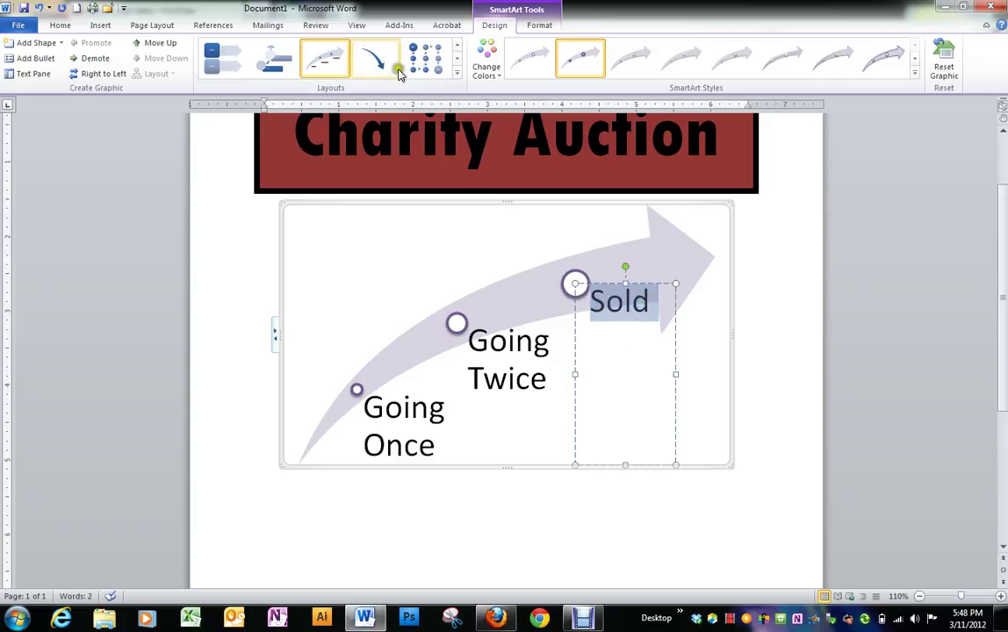
{"action": "left_click", "coordinate": [78, 27]}
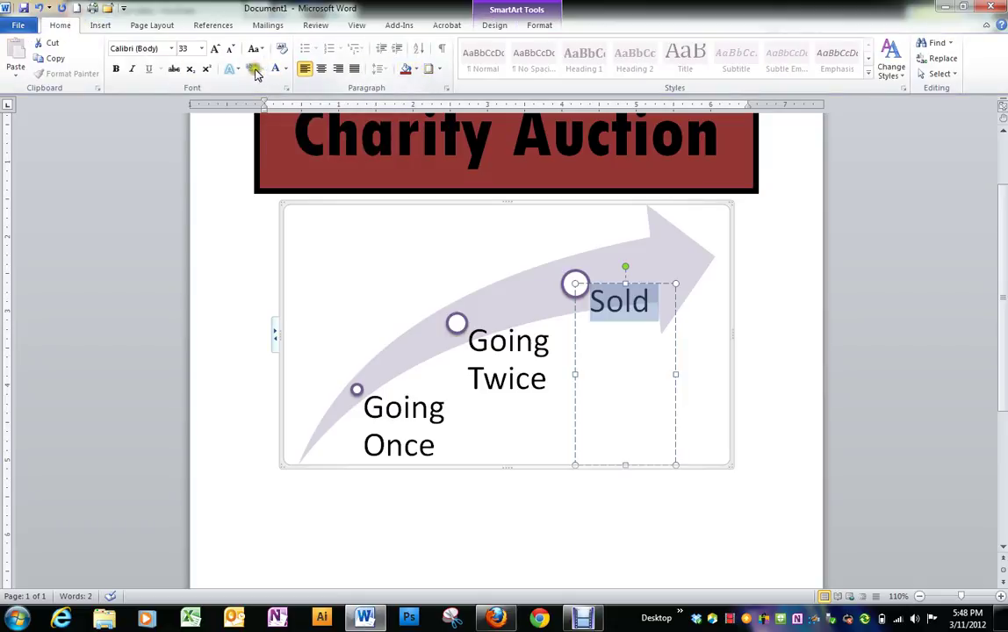
{"action": "left_click", "coordinate": [286, 69]}
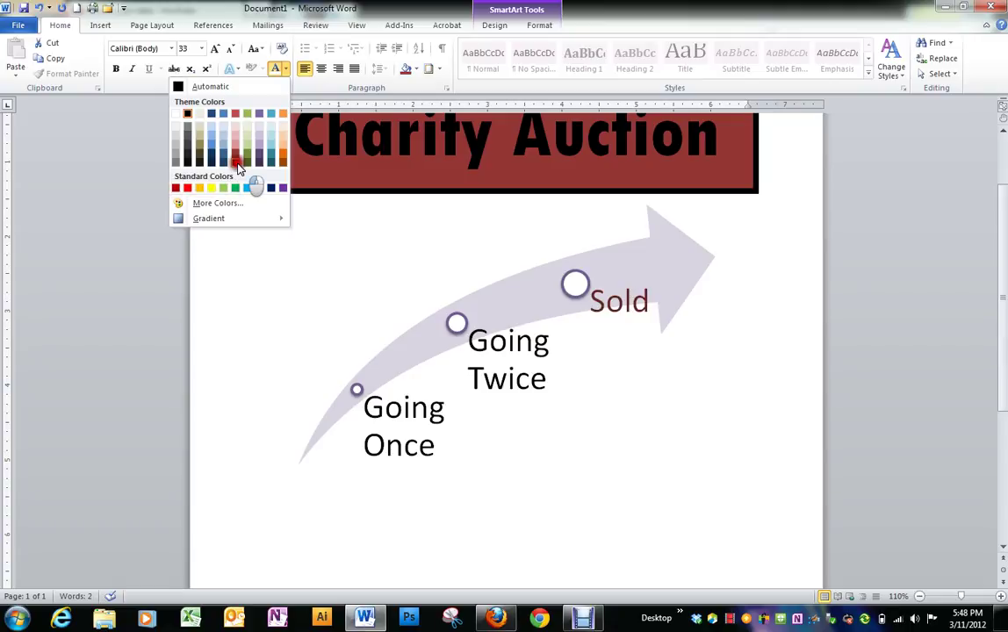
{"action": "left_click", "coordinate": [237, 169]}
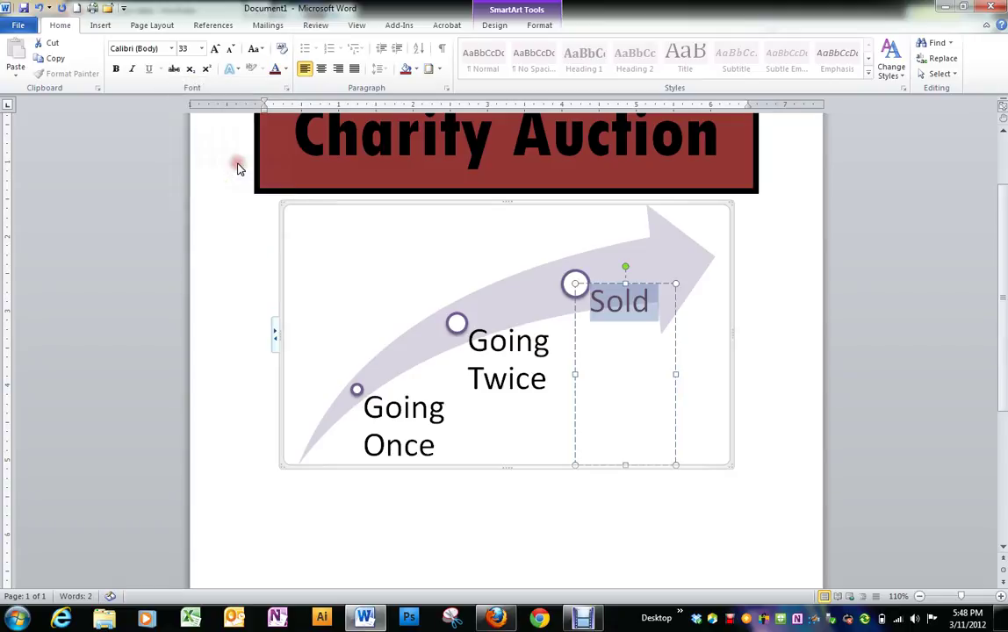
{"action": "left_click", "coordinate": [114, 70]}
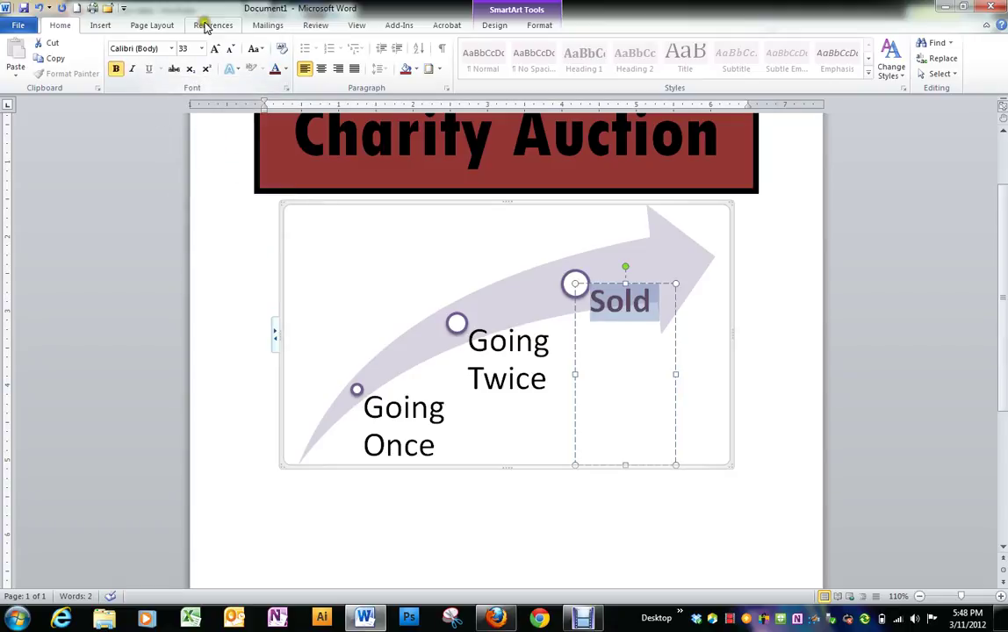
{"action": "left_click", "coordinate": [201, 48]}
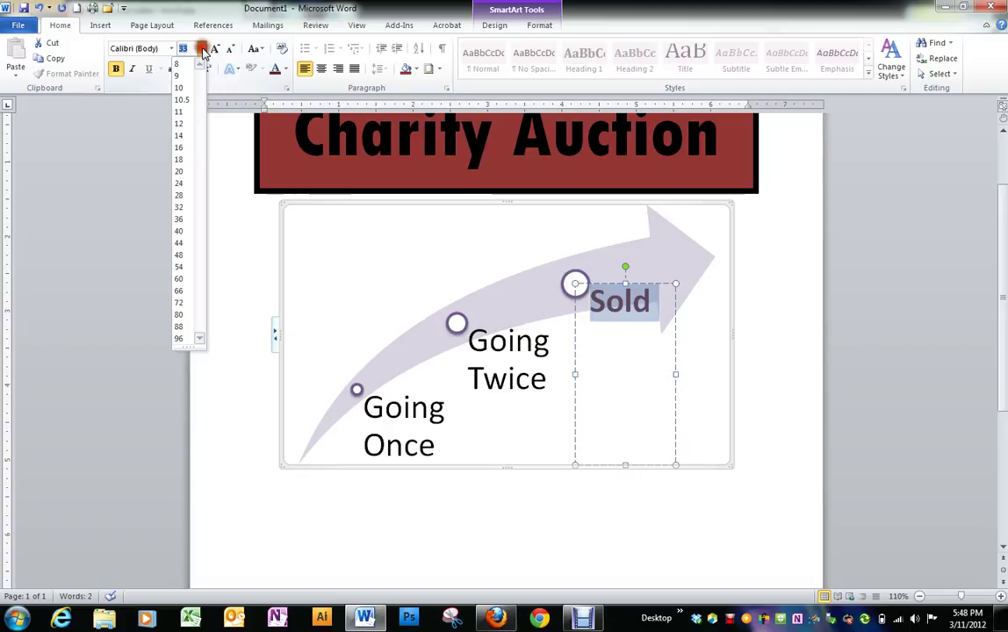
{"action": "left_click", "coordinate": [180, 249]}
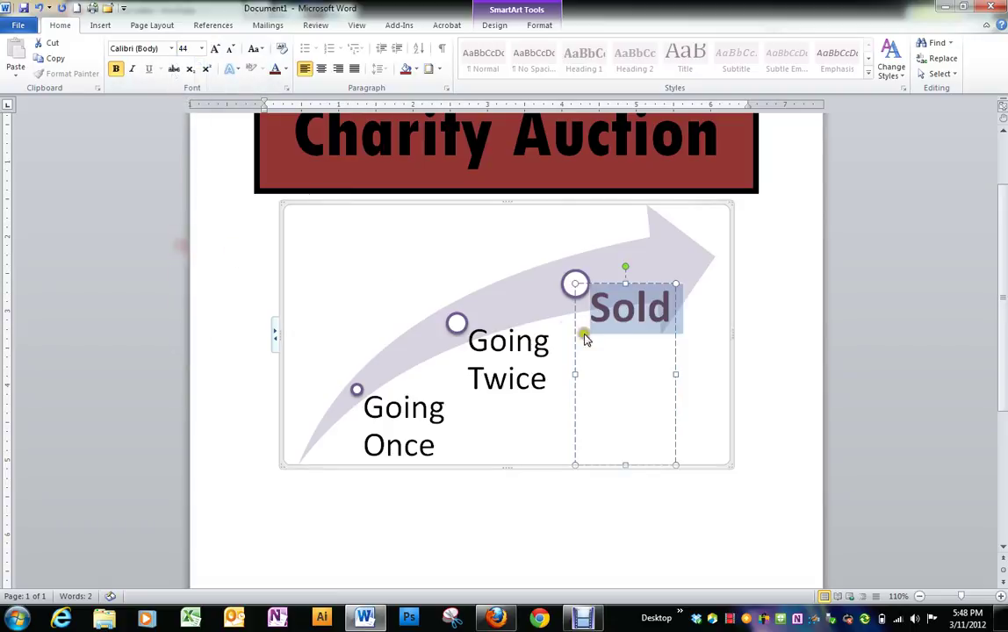
{"action": "left_click", "coordinate": [762, 482]}
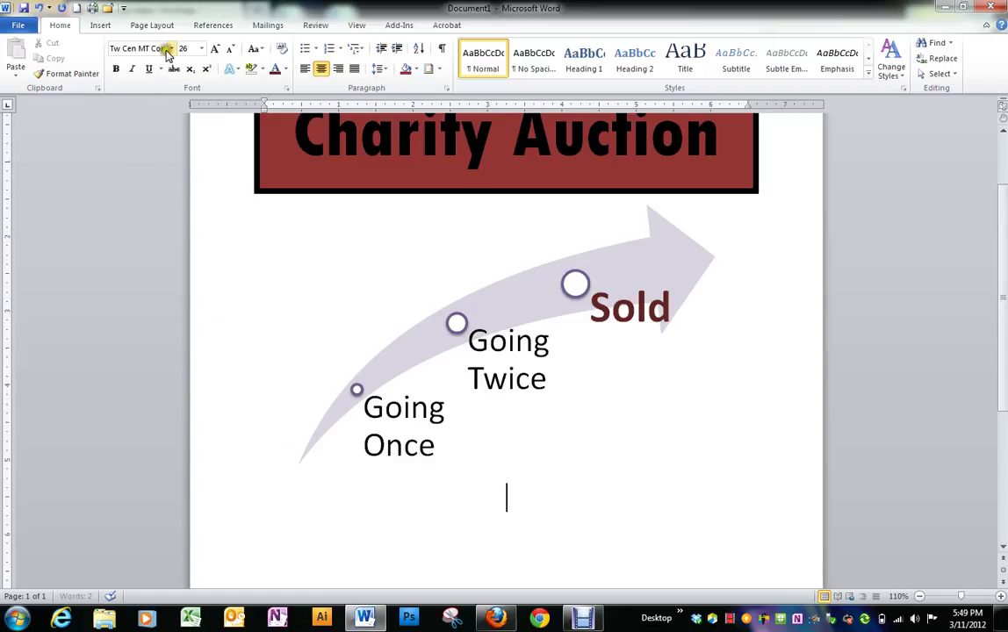
Step: Below the graphic, set 48 pt and type 'Join us for this great cause!'
{"action": "left_click", "coordinate": [202, 49]}
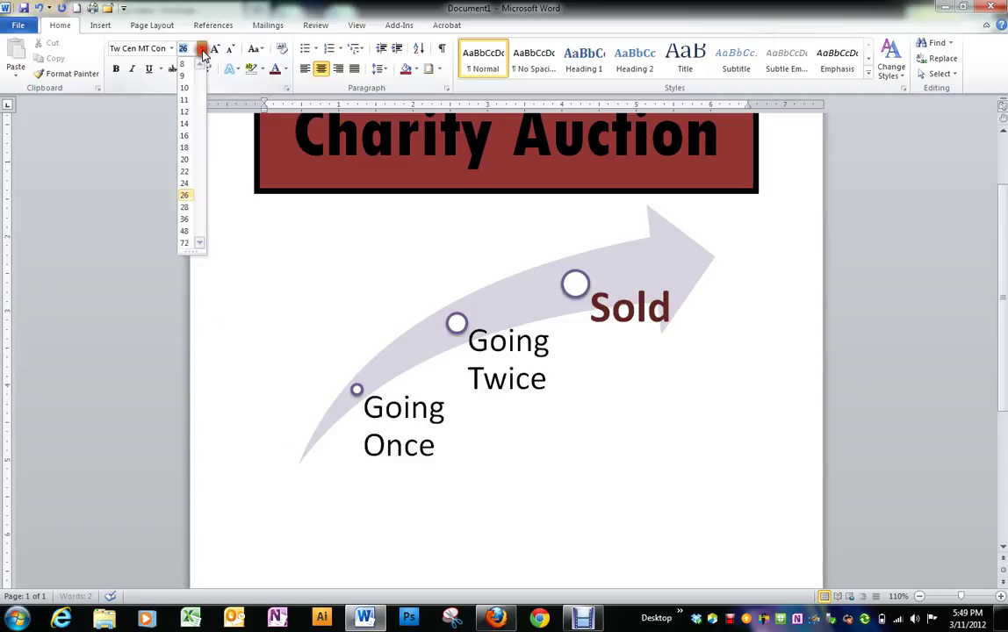
{"action": "left_click", "coordinate": [184, 232]}
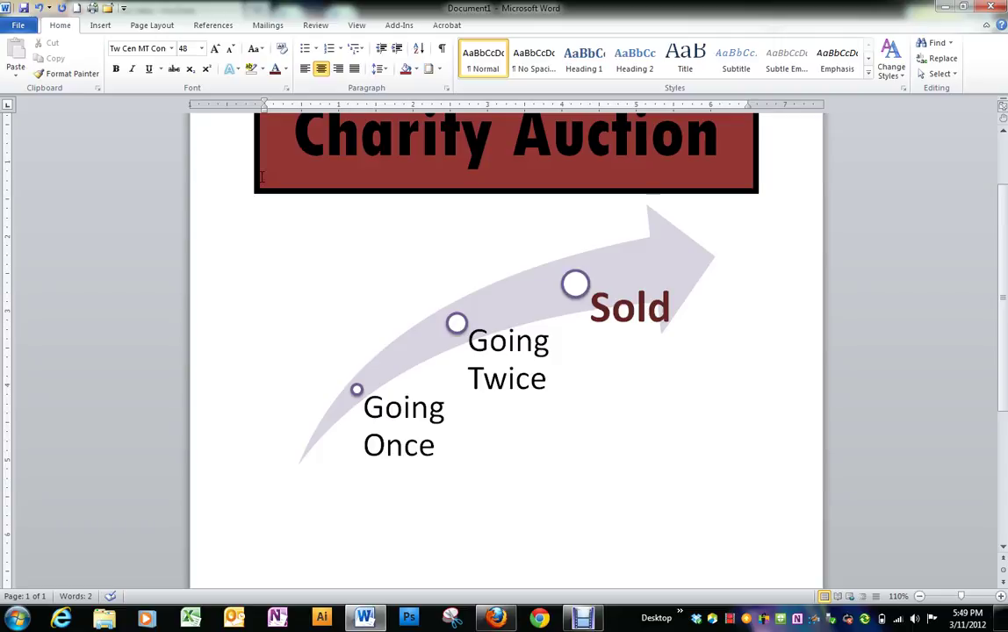
{"action": "type", "text": "Joi"}
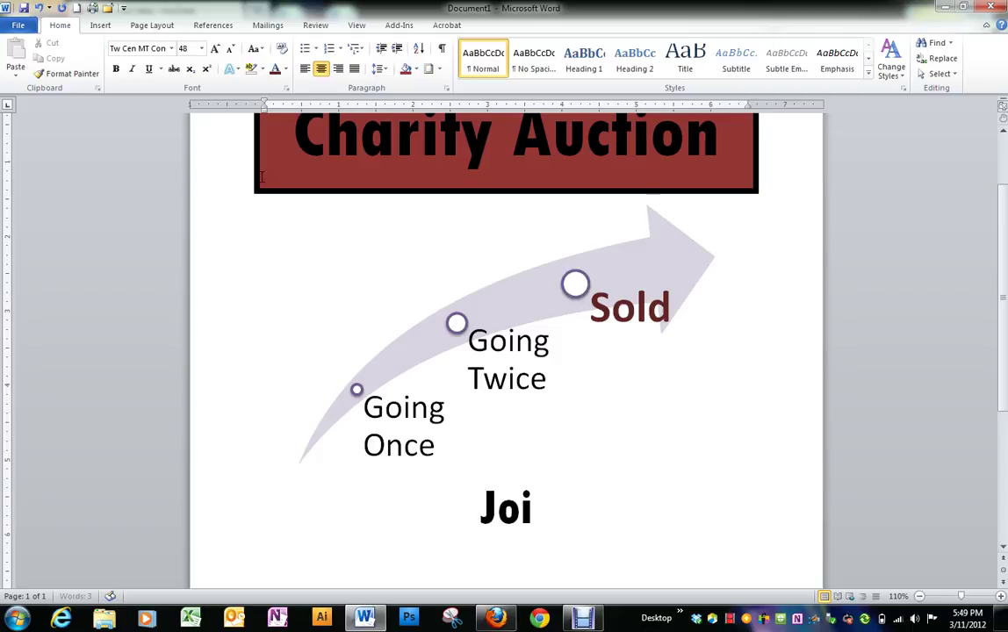
{"action": "type", "text": "n us fo"}
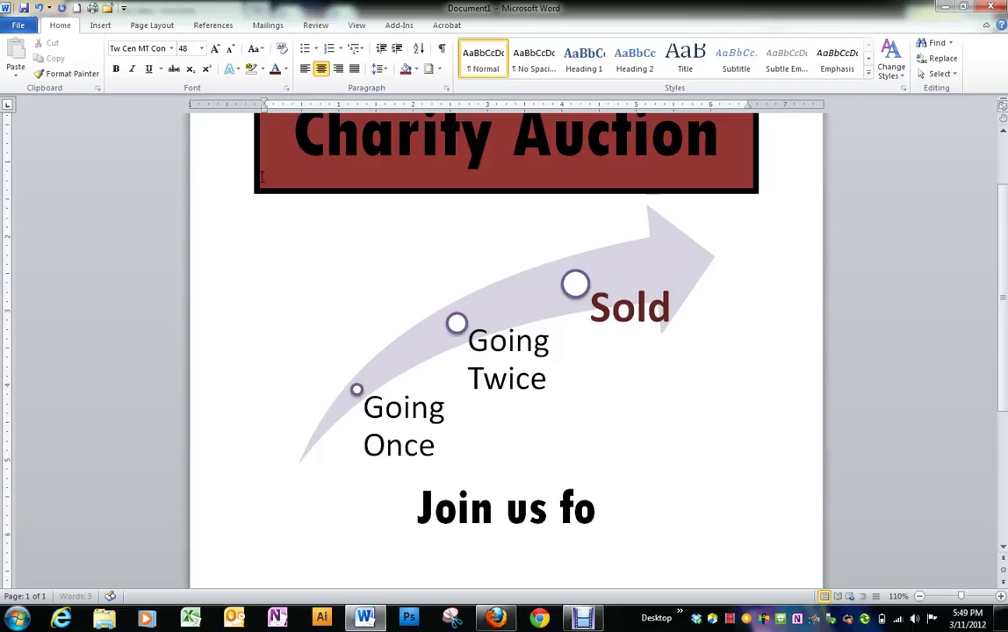
{"action": "type", "text": "r this great "}
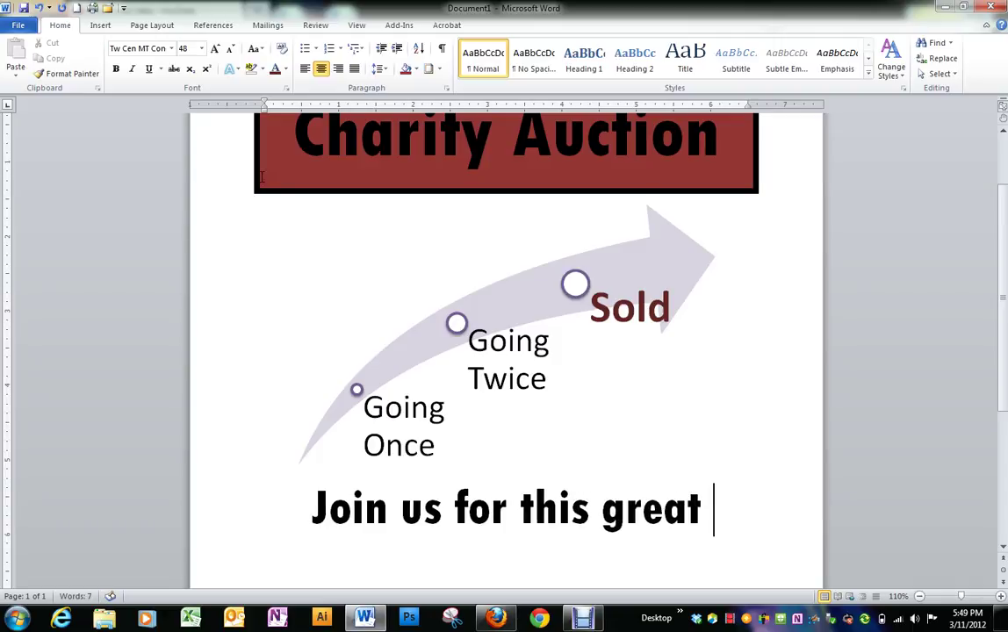
{"action": "type", "text": "cause!"}
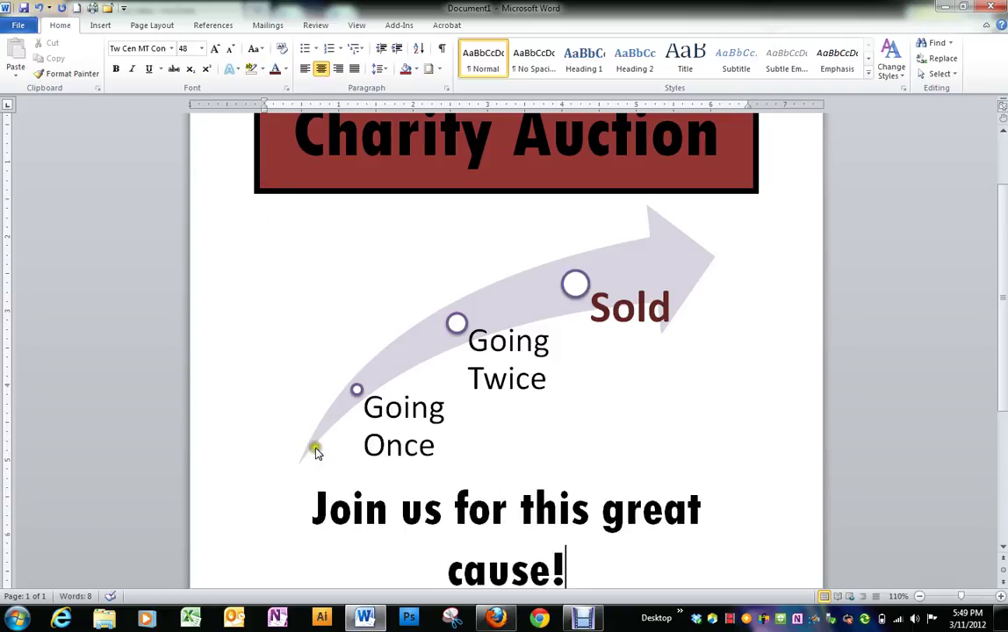
Step: Select the slogan line and set its font style to Bold Italic in the Font dialog
{"action": "left_click_drag", "start_coordinate": [312, 502], "coordinate": [592, 580]}
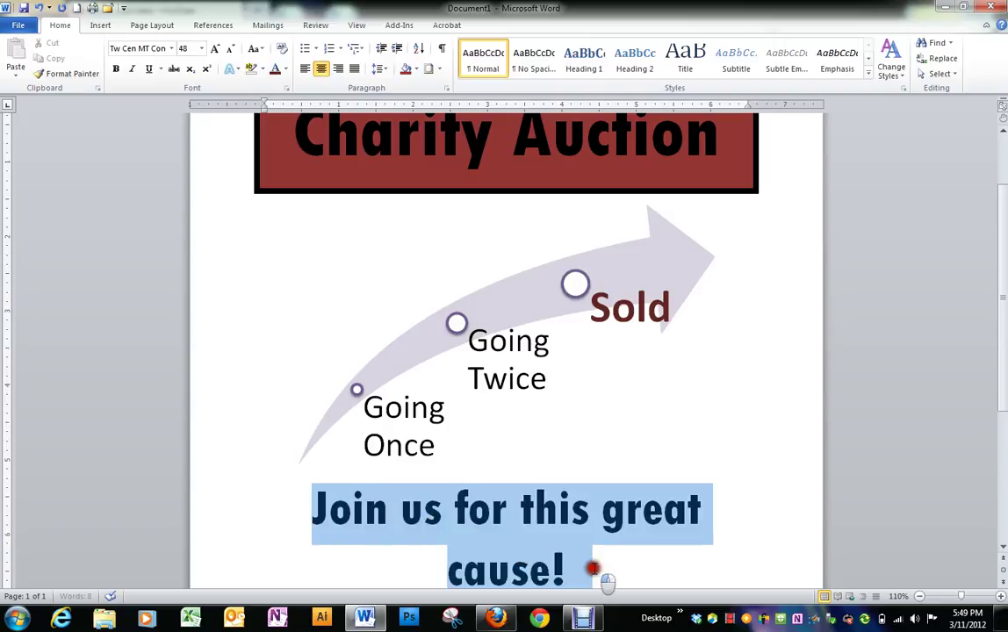
{"action": "left_click", "coordinate": [282, 88]}
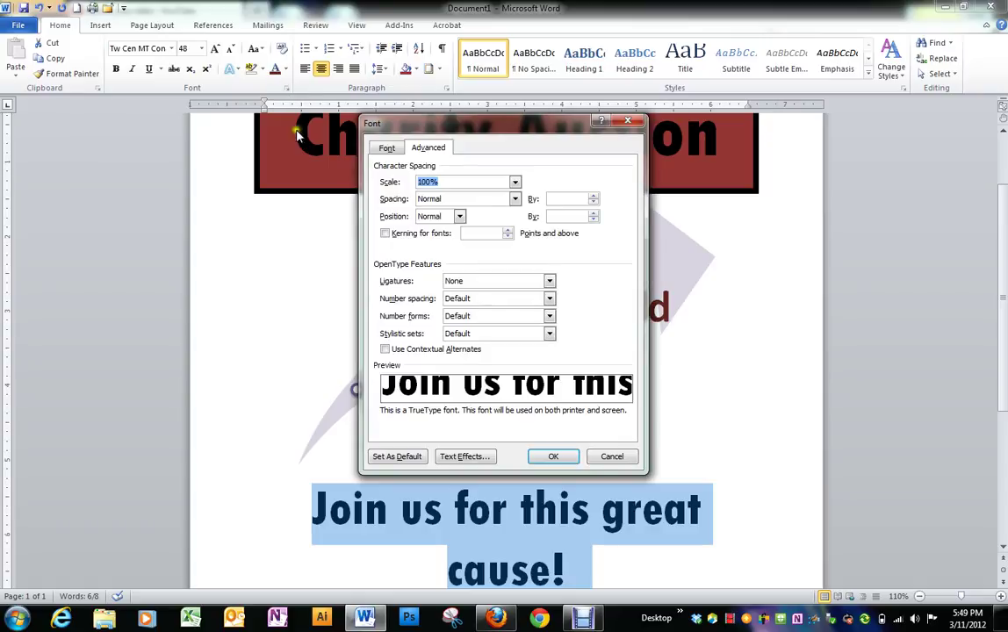
{"action": "left_click", "coordinate": [386, 147]}
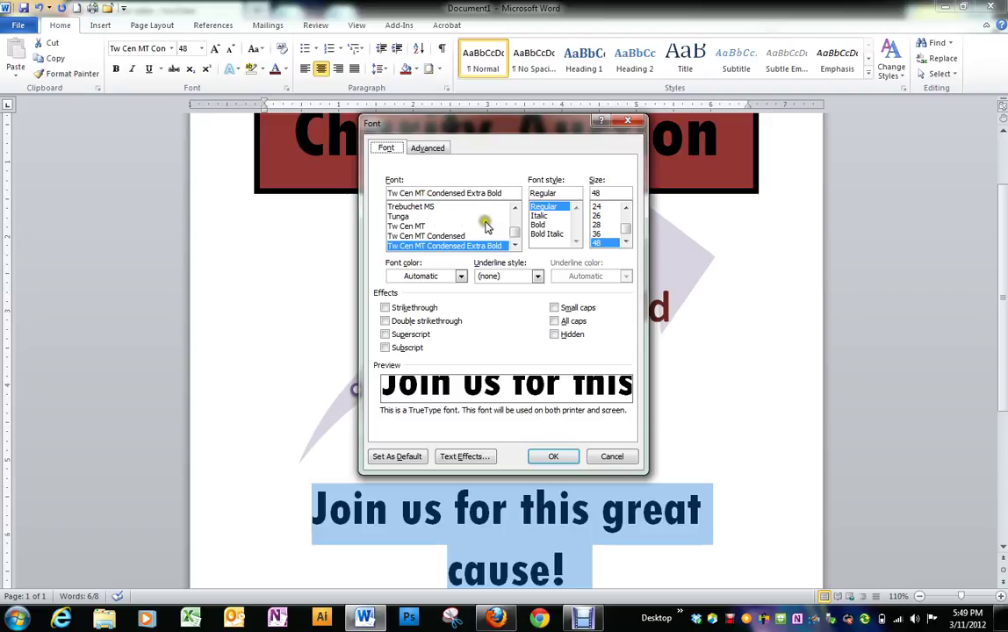
{"action": "left_click", "coordinate": [547, 234]}
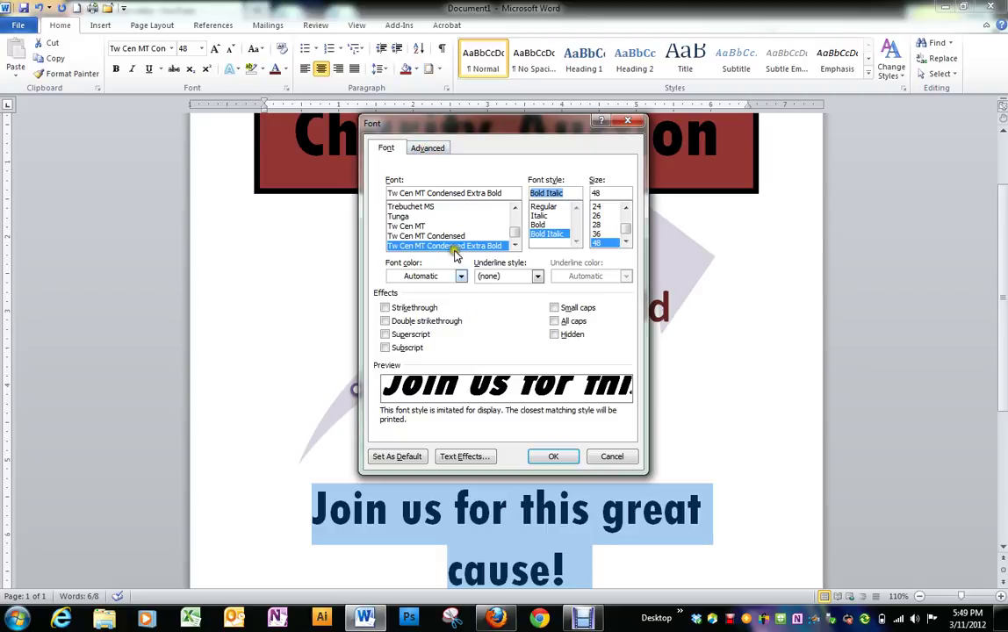
{"action": "left_click", "coordinate": [475, 459]}
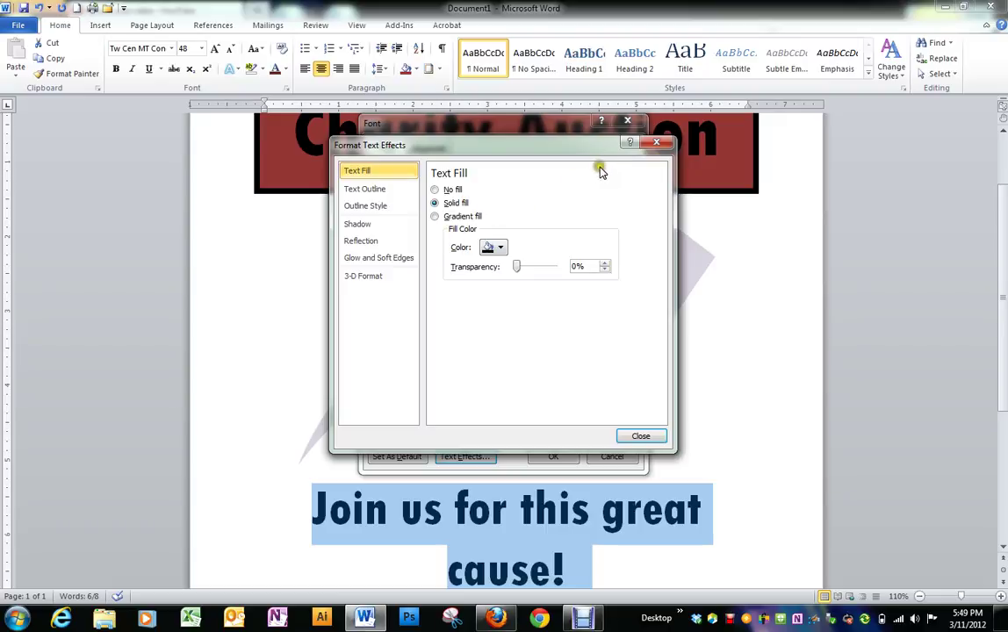
Step: Give the slogan a gradient line text outline
{"action": "left_click", "coordinate": [379, 192]}
{"action": "left_click", "coordinate": [435, 217]}
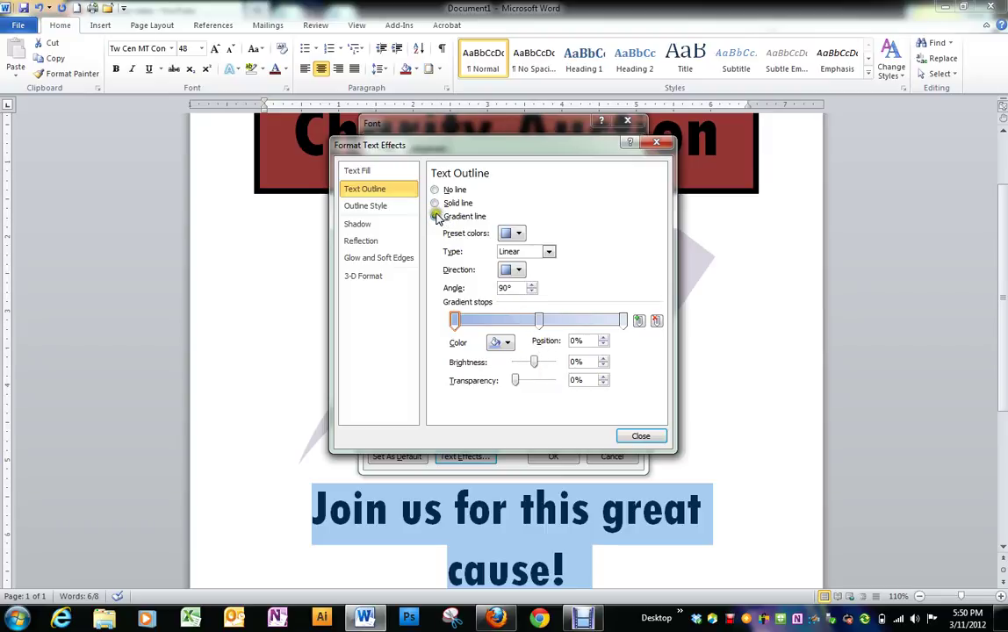
{"action": "left_click", "coordinate": [640, 437]}
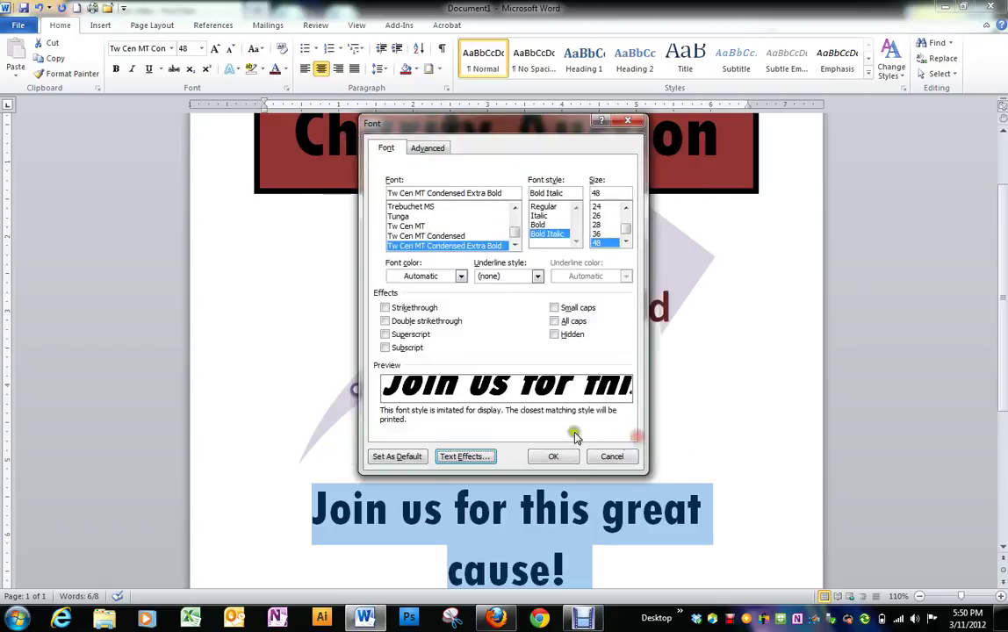
Step: Expand the slogan's character spacing by 6 pt and apply the font changes
{"action": "left_click", "coordinate": [426, 148]}
{"action": "left_click", "coordinate": [514, 199]}
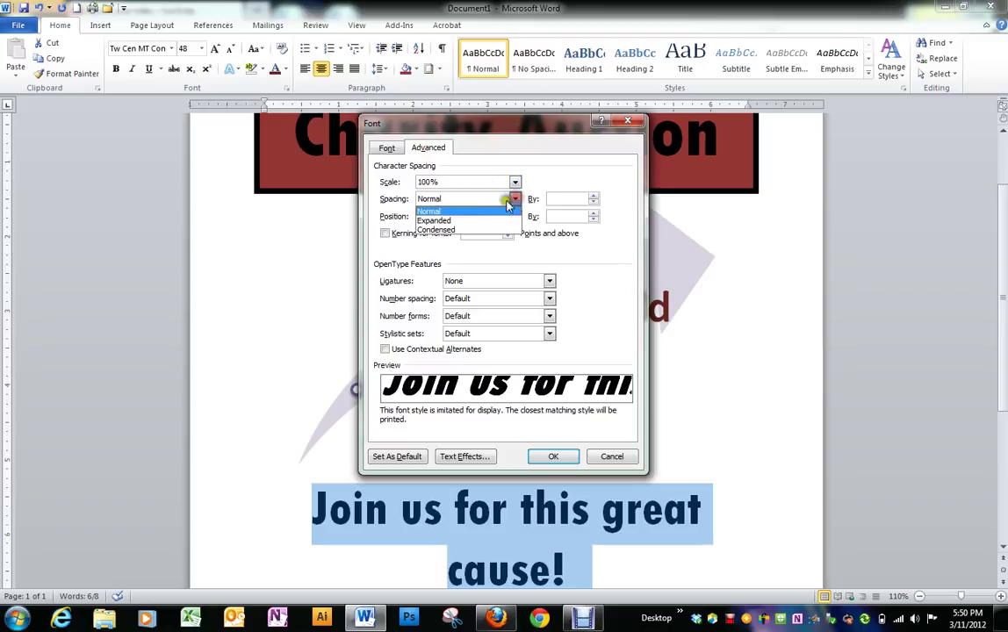
{"action": "left_click", "coordinate": [478, 221]}
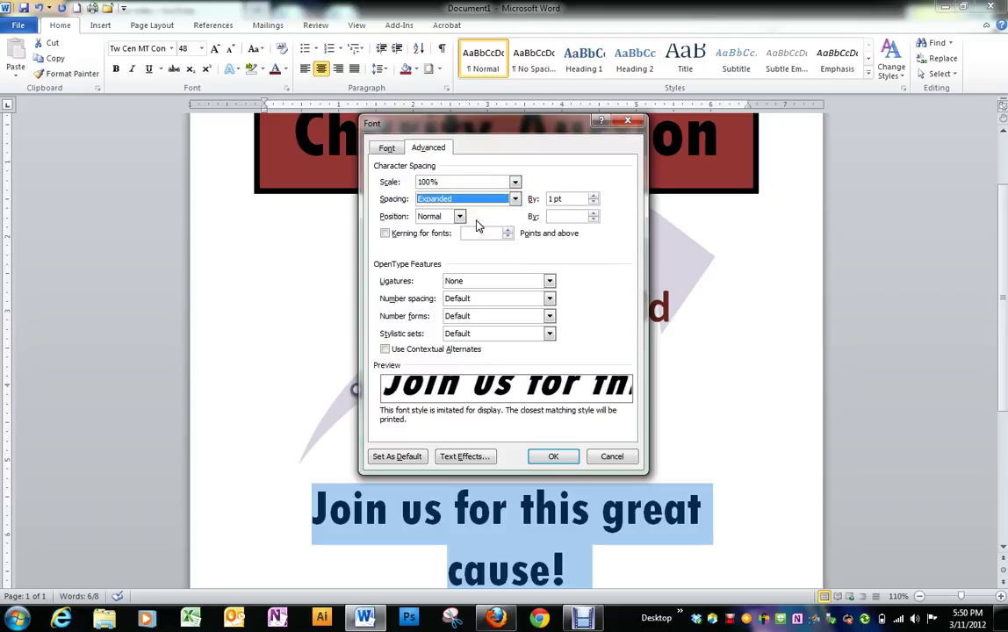
{"action": "left_click", "coordinate": [594, 196]}
{"action": "left_click", "coordinate": [594, 196]}
{"action": "left_click", "coordinate": [594, 196]}
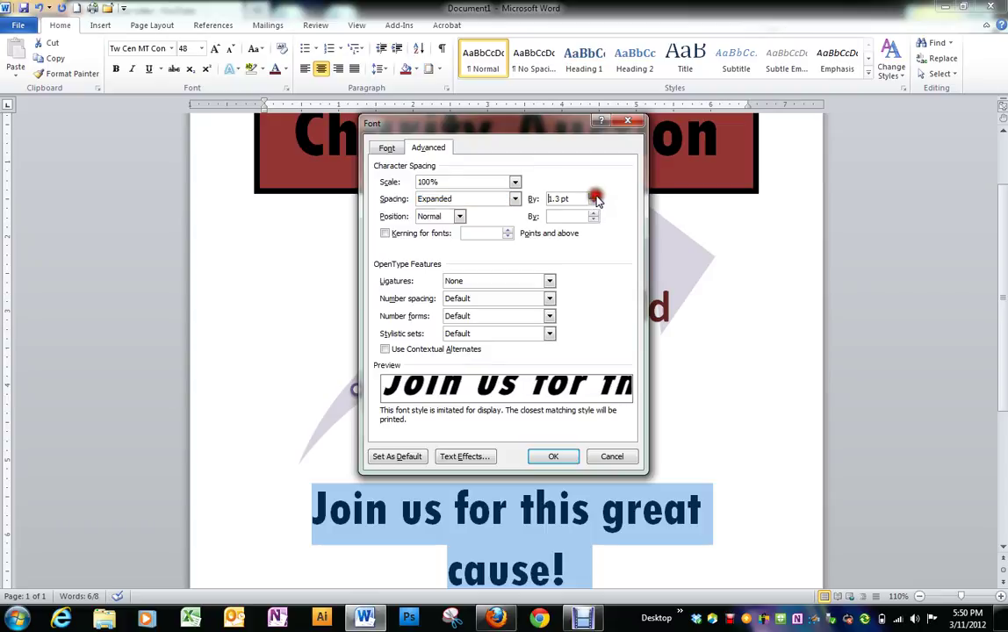
{"action": "left_click_drag", "start_coordinate": [595, 196], "coordinate": [595, 197]}
{"action": "left_click", "coordinate": [594, 203]}
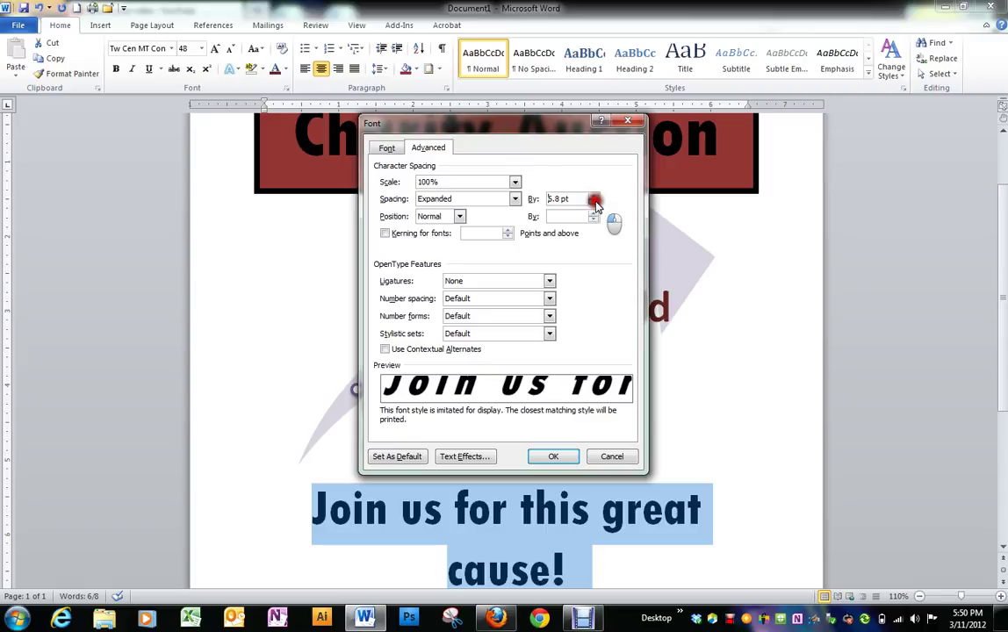
{"action": "left_click", "coordinate": [594, 203]}
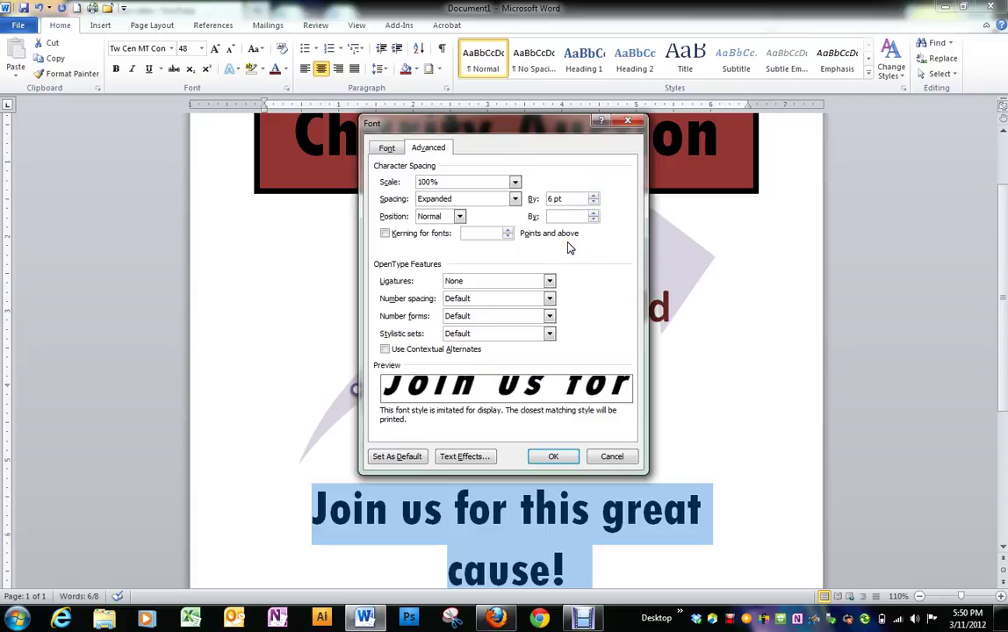
{"action": "left_click", "coordinate": [553, 459]}
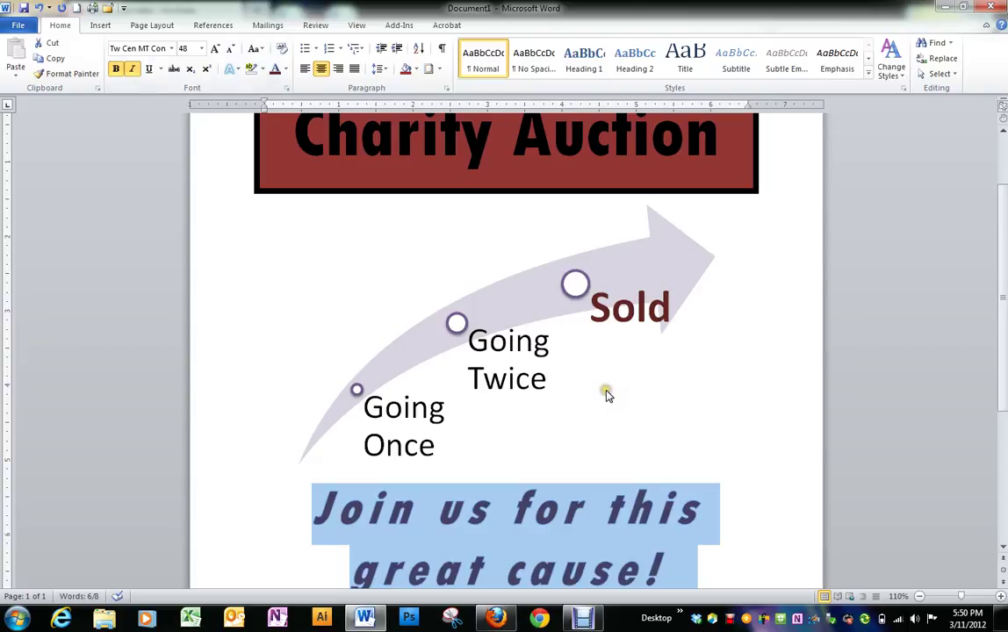
Step: Deselect the dark-red slogan, review the finished flyer, and bring the Debut recorder forward
{"action": "left_click", "coordinate": [733, 456]}
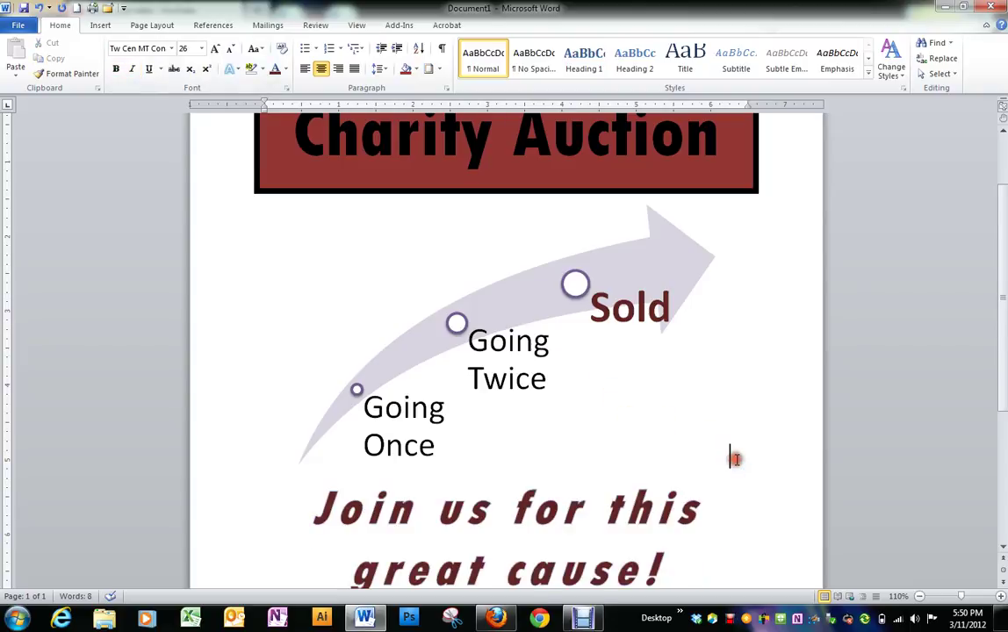
{"action": "scroll", "coordinate": [734, 457], "scroll_direction": "down", "scroll_amount": 3}
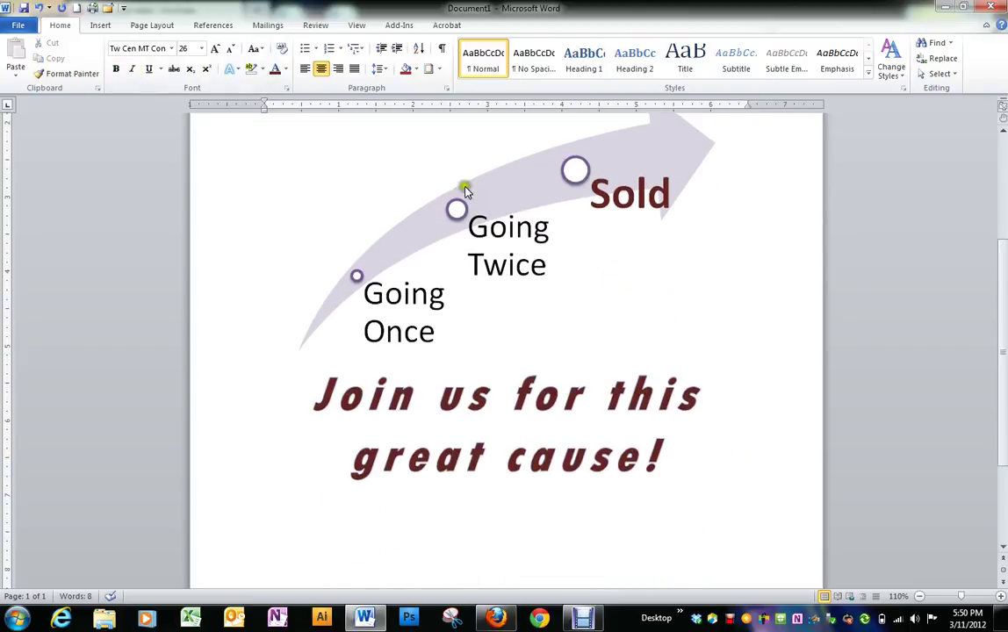
{"action": "left_click", "coordinate": [583, 617]}
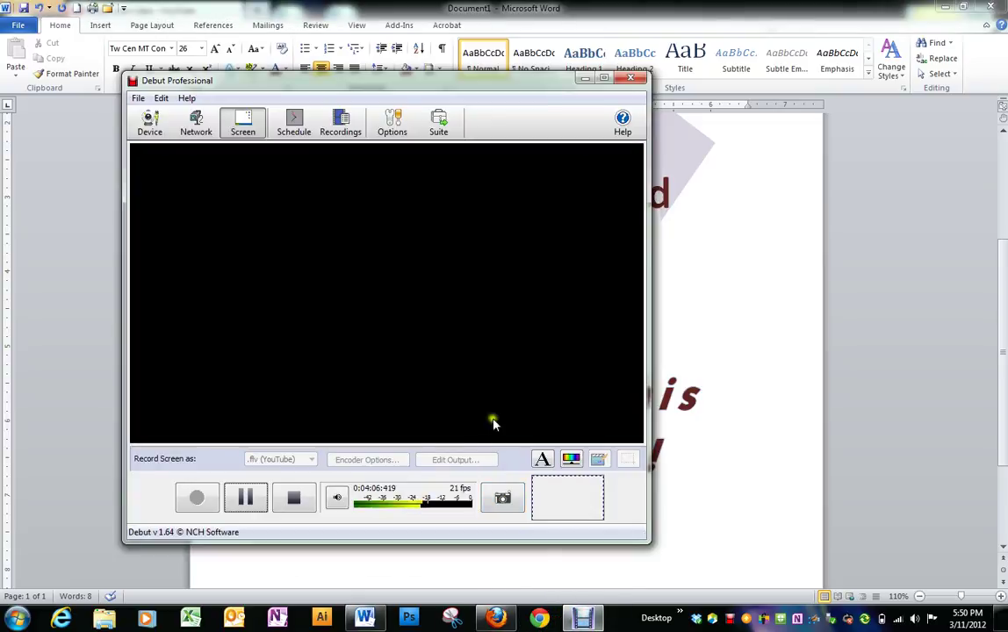